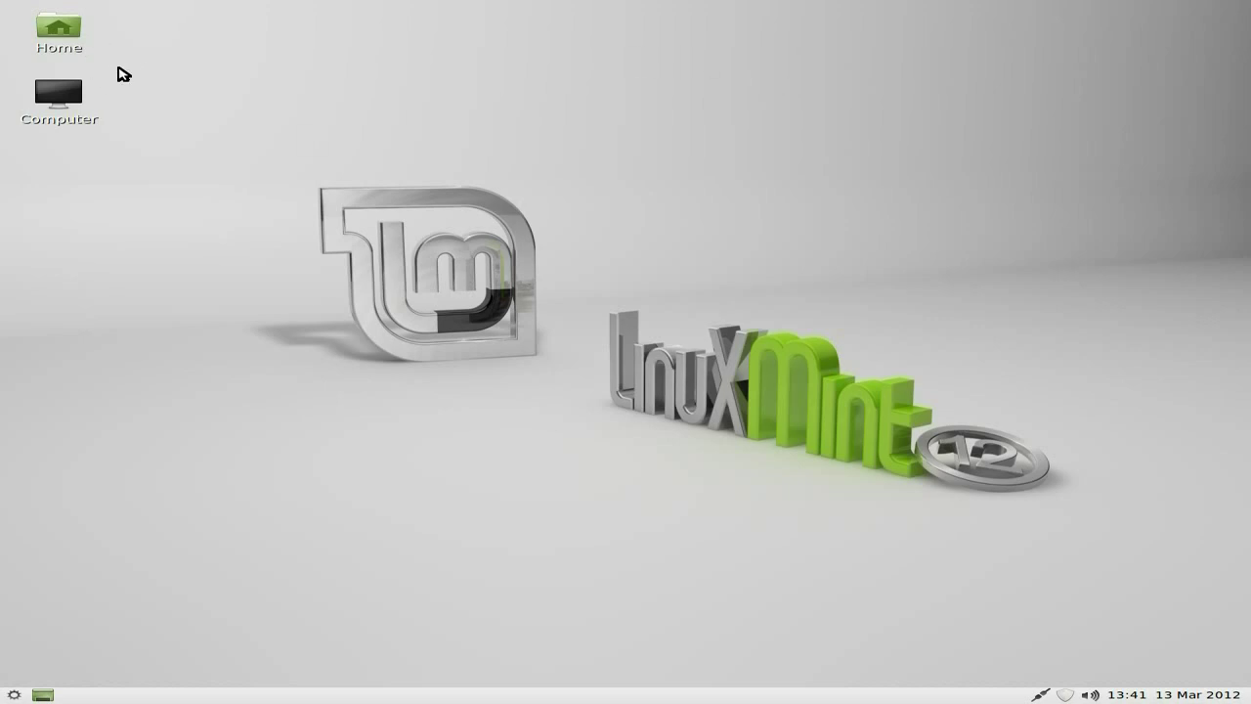
Step: Keep gelsan_green.png as the wallpaper after previewing gelsan_logo.jpg, and look over the Advanced settings
right_click(581, 183)
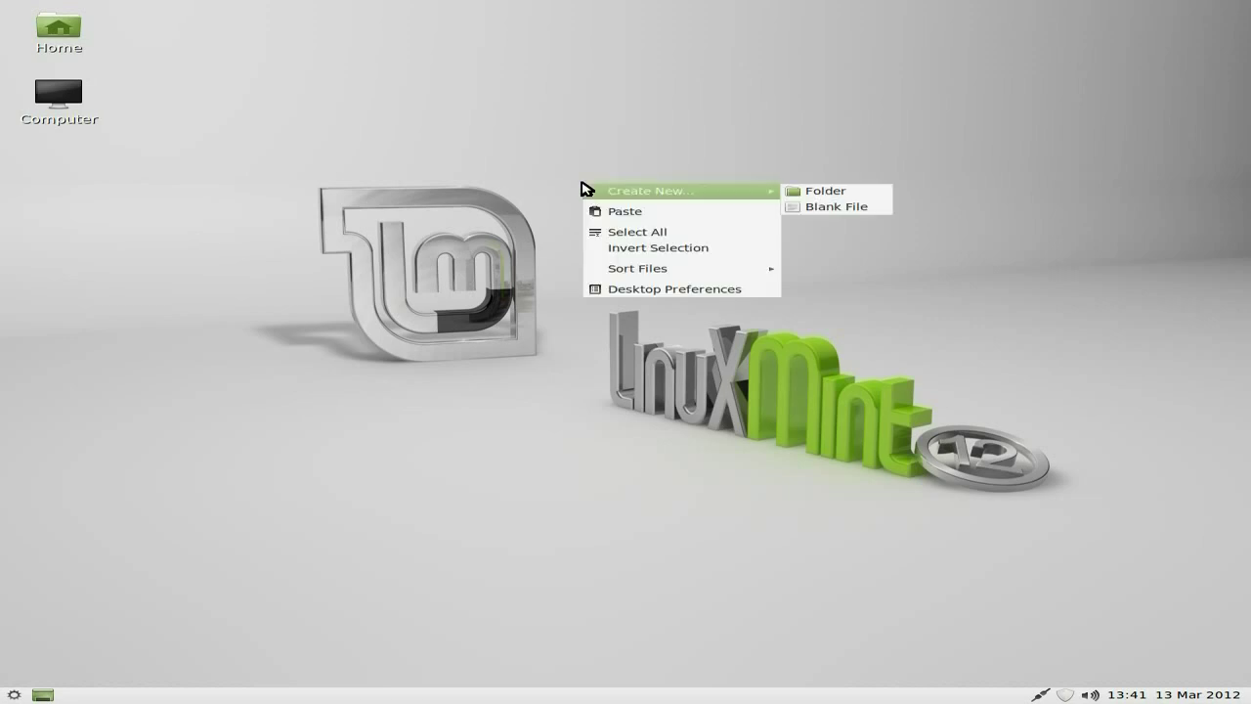
click(669, 290)
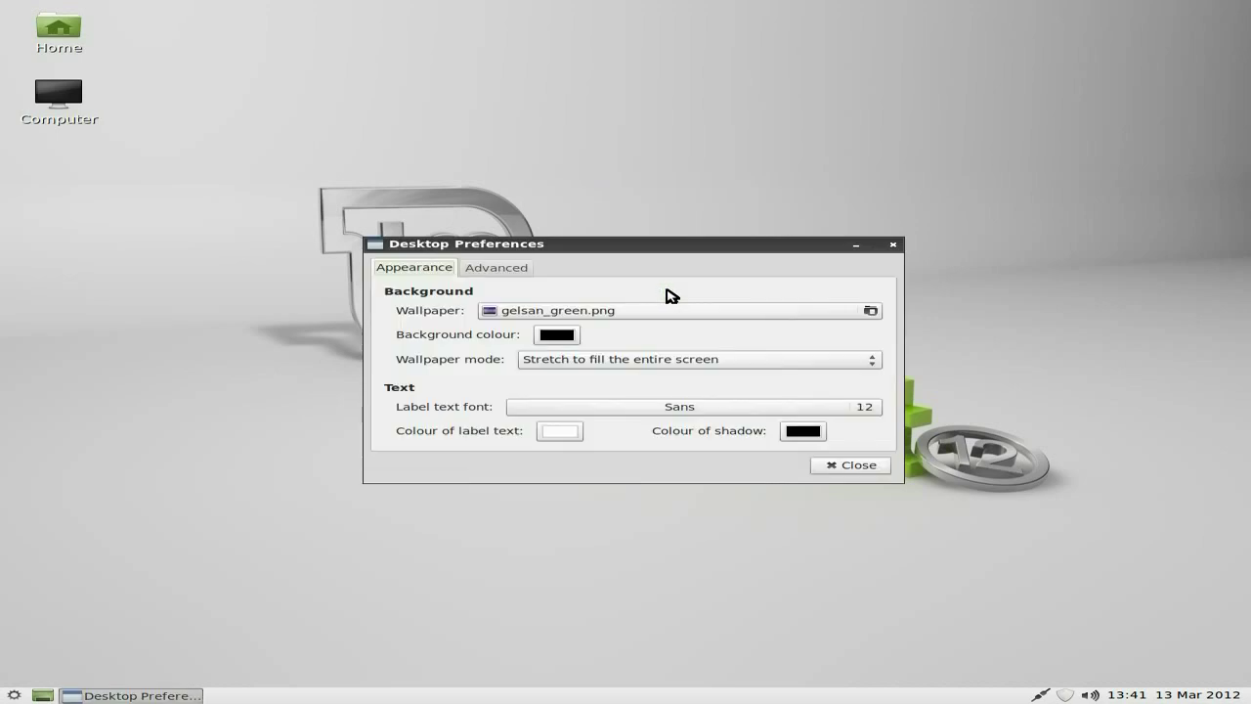
click(870, 312)
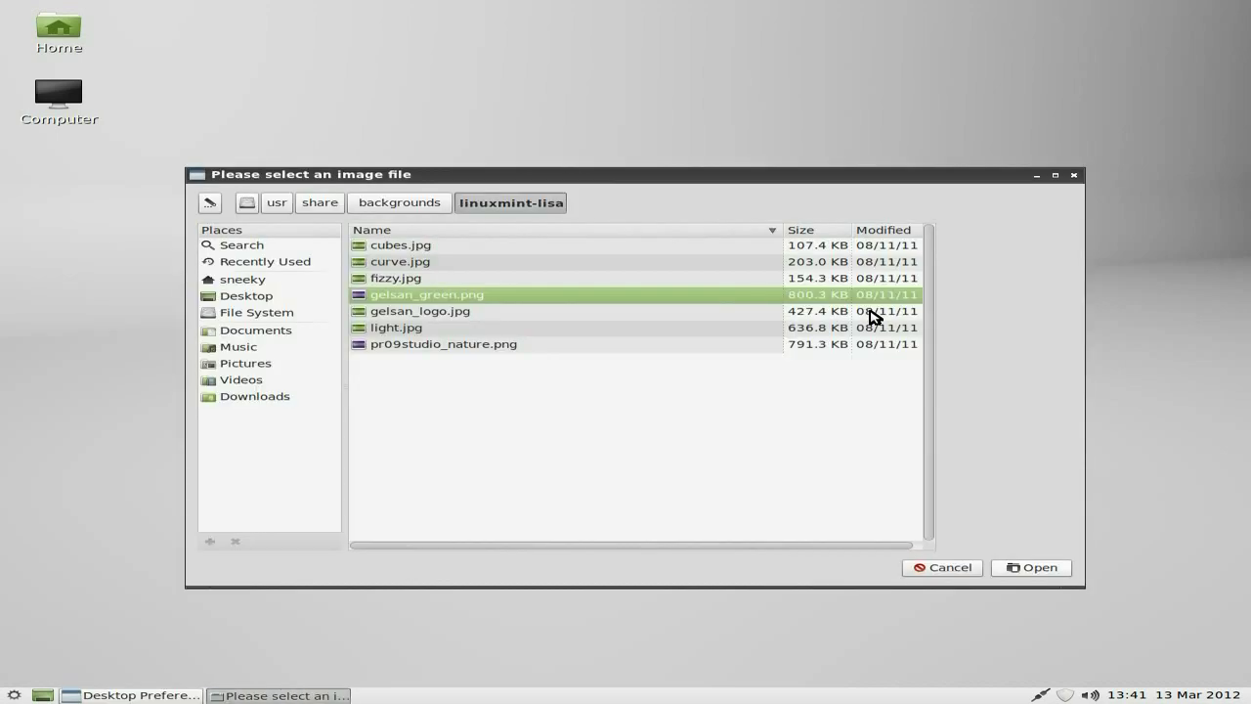
click(515, 314)
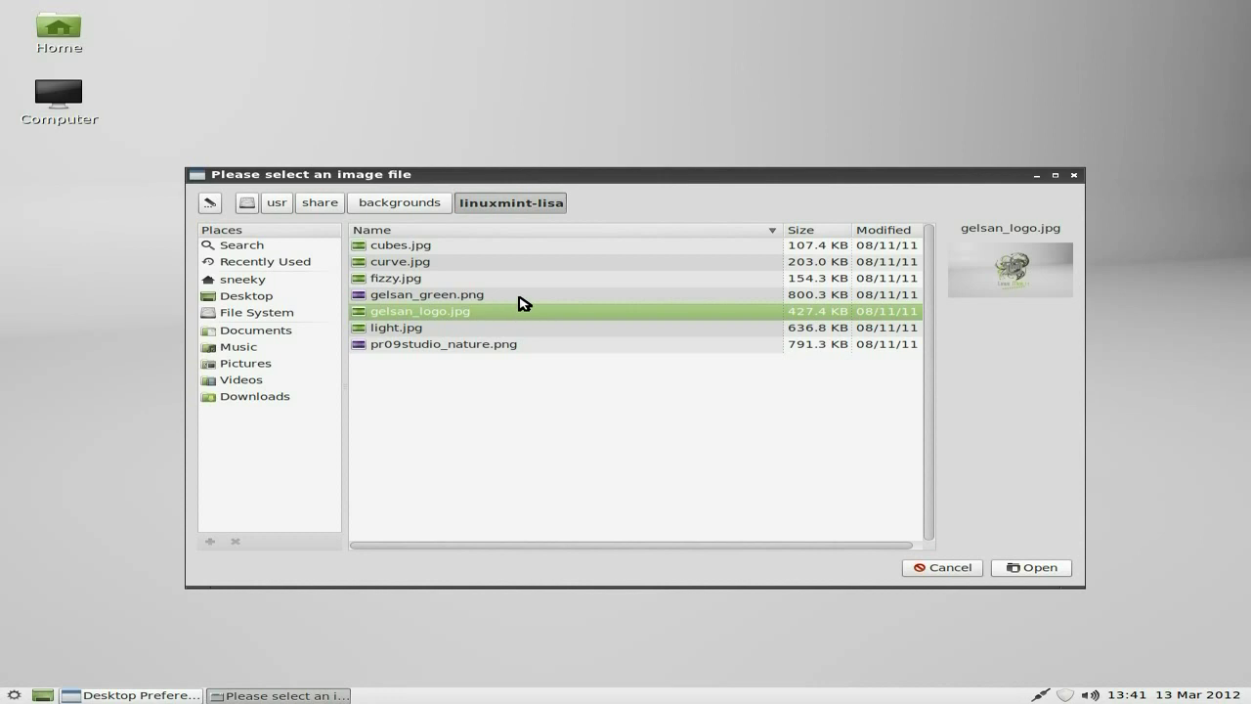
click(520, 296)
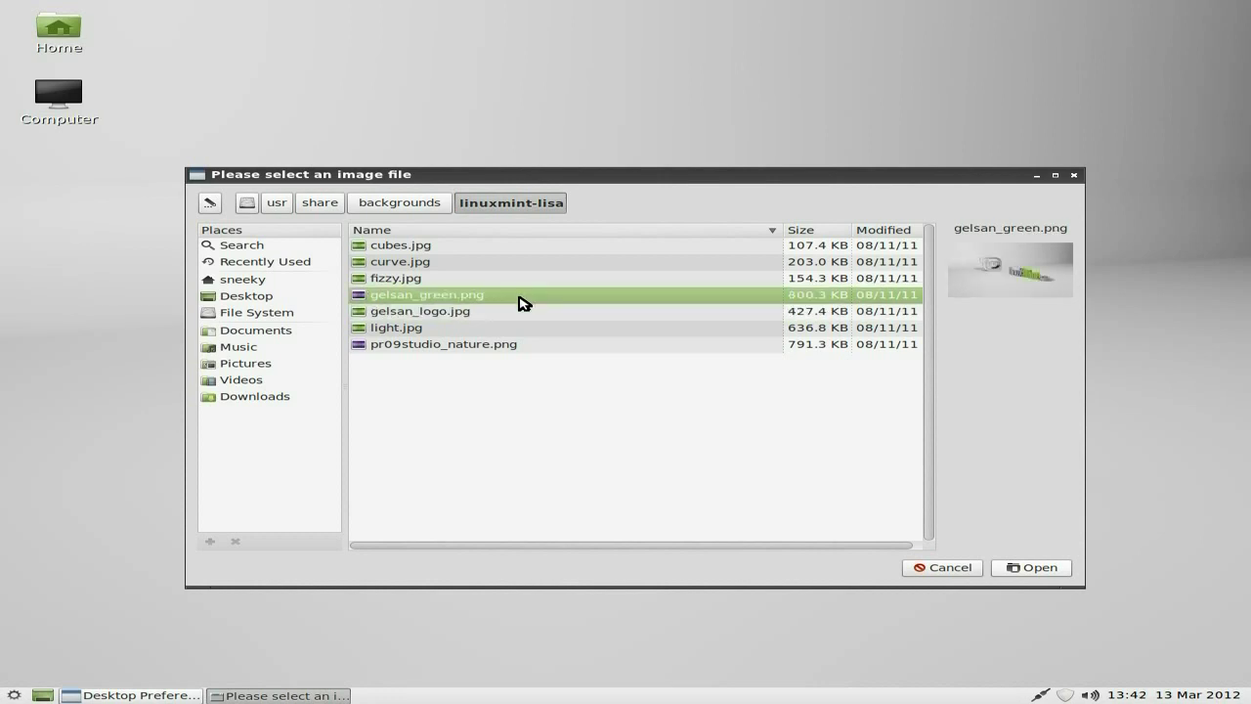
click(949, 573)
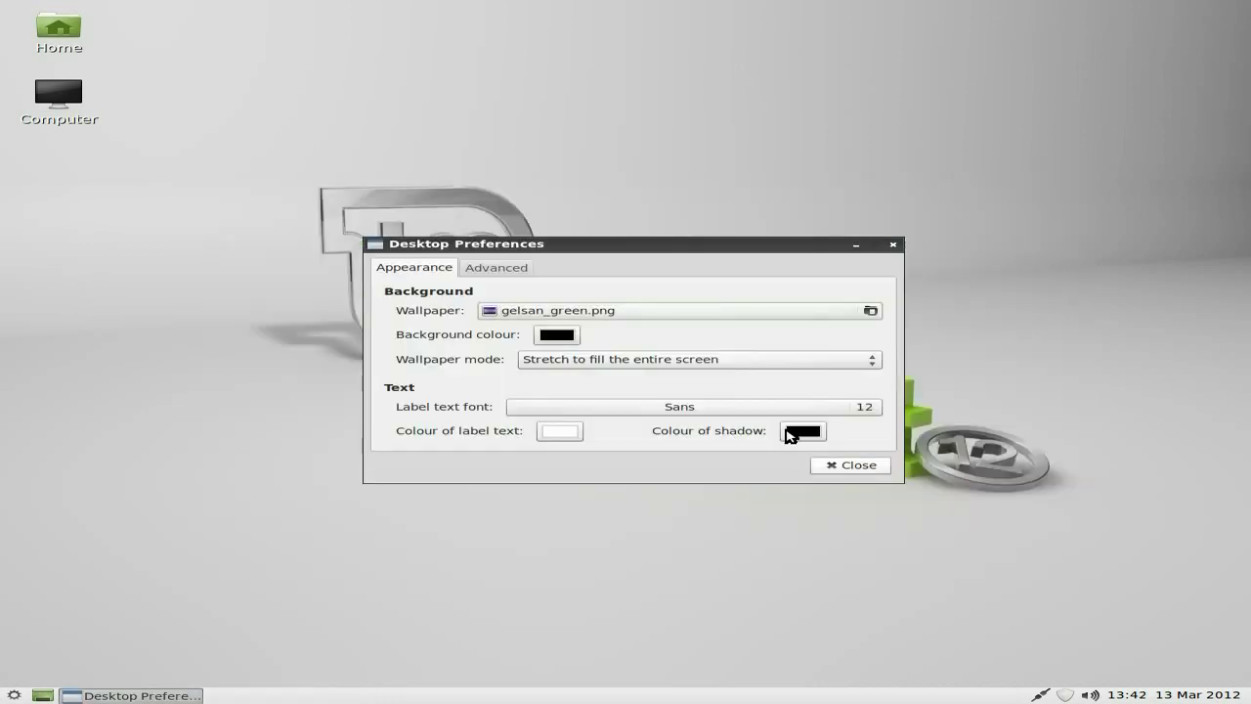
click(490, 273)
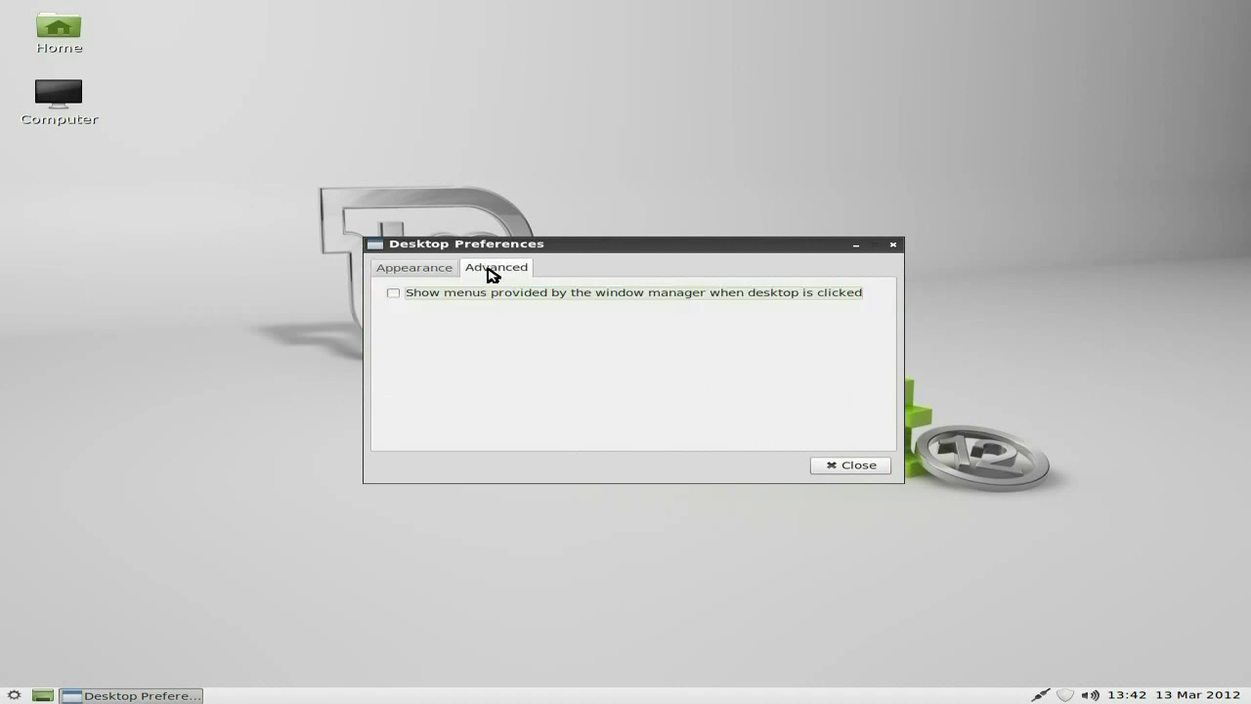
click(442, 272)
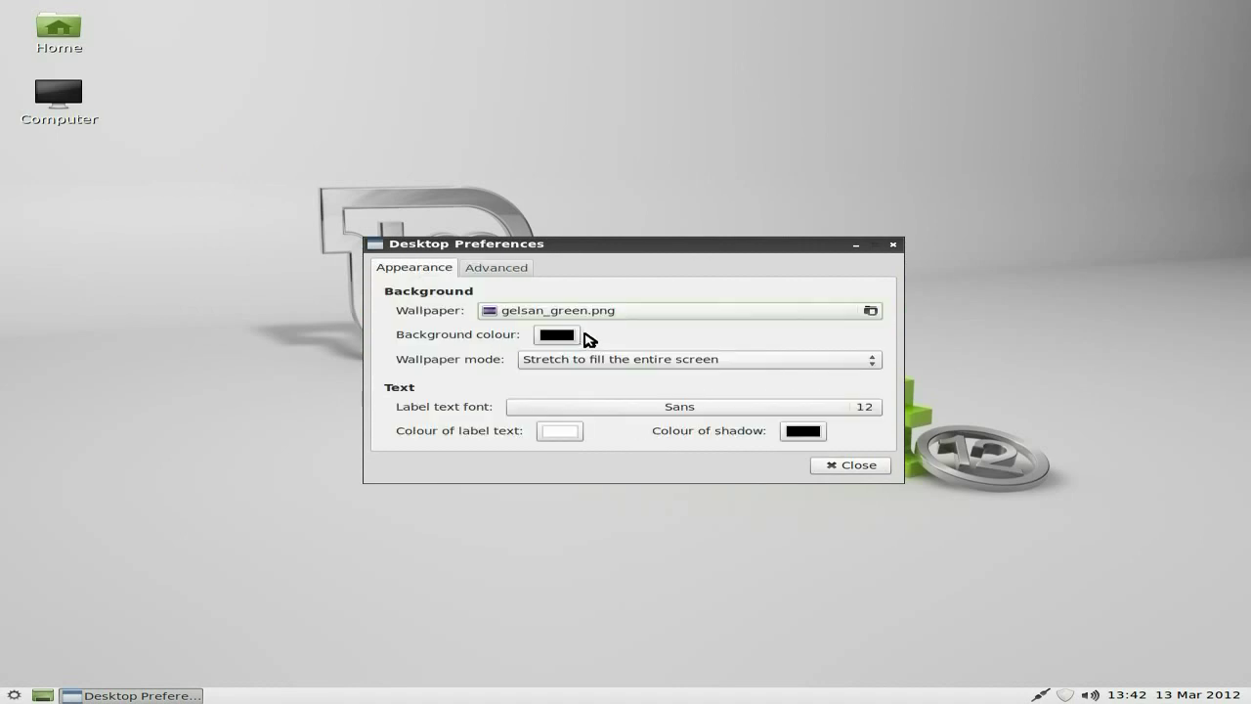
click(850, 468)
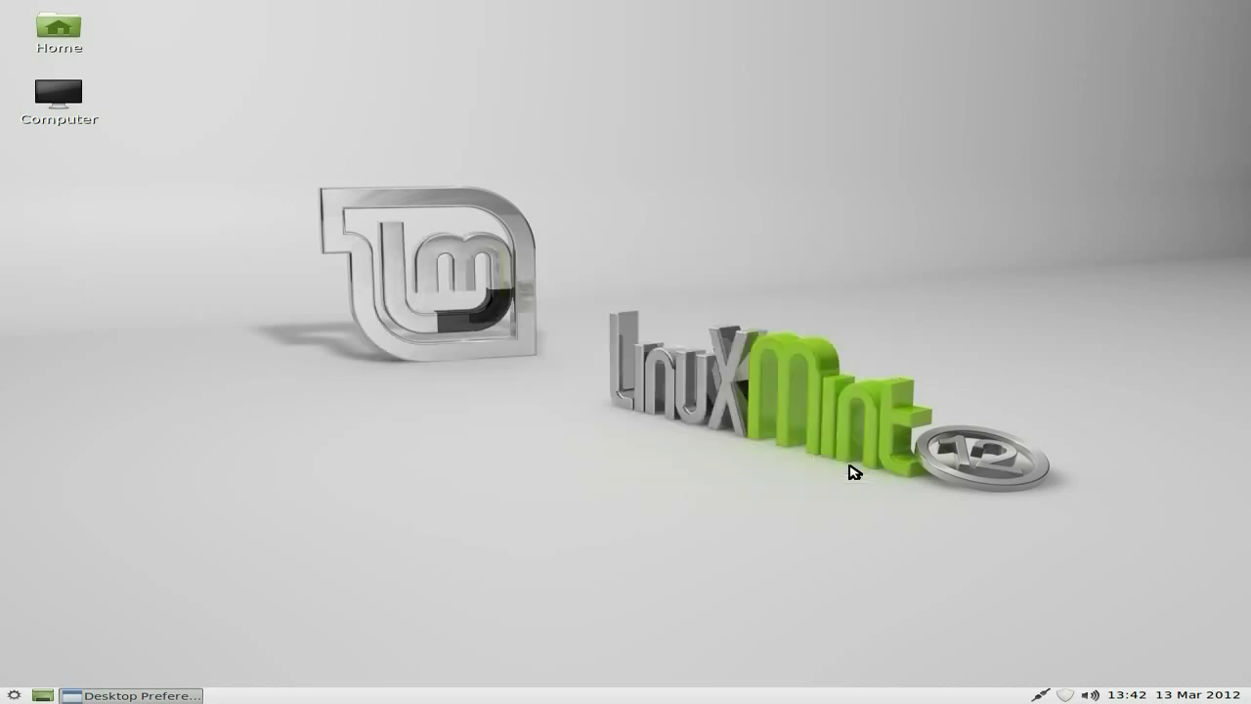
middle_click(632, 256)
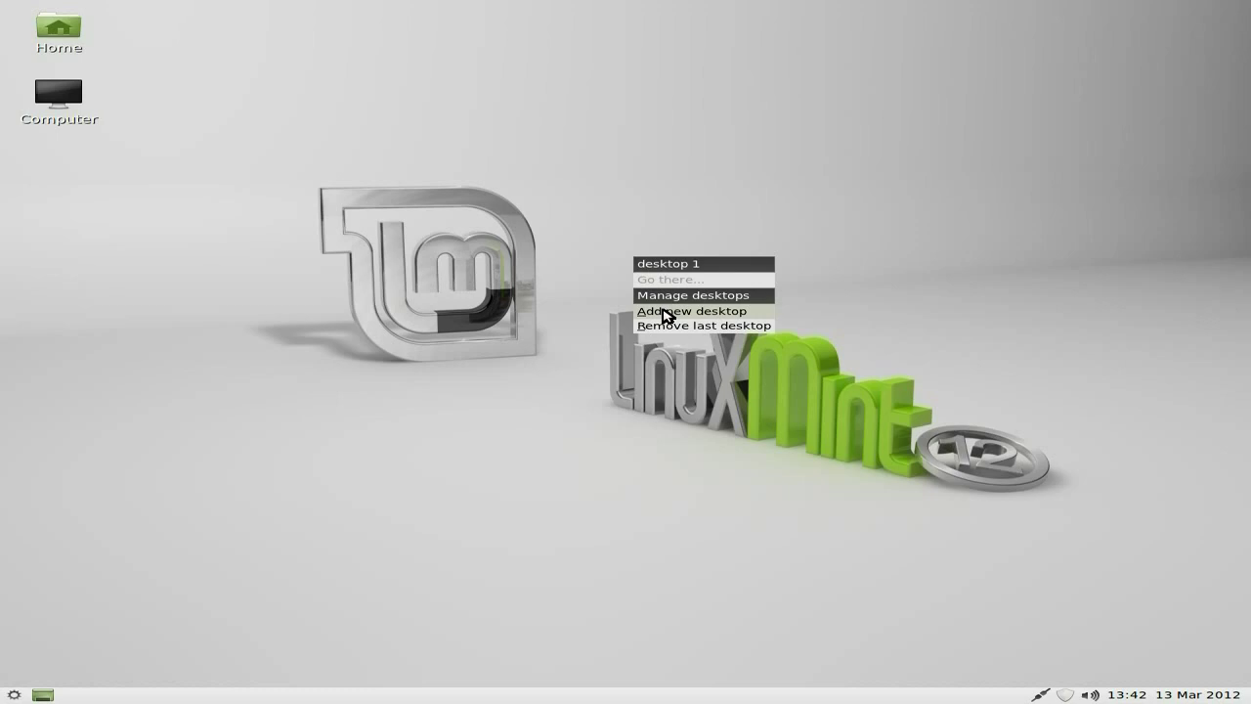
click(663, 312)
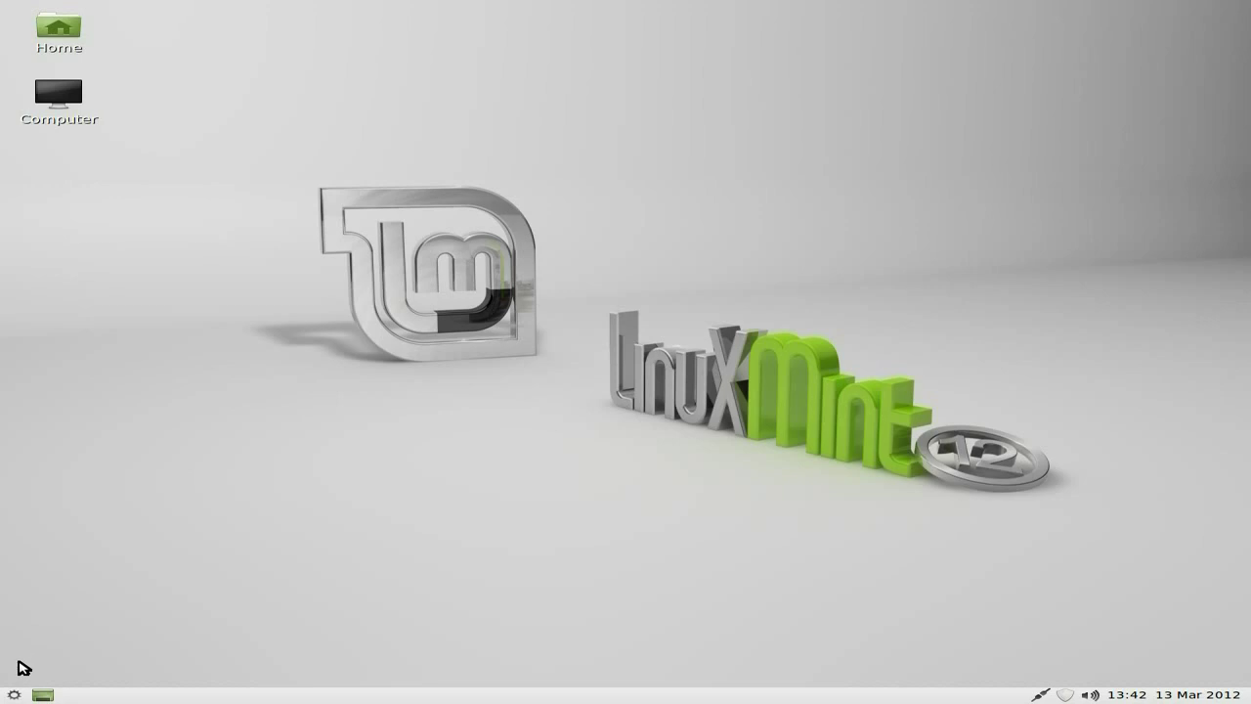
click(52, 30)
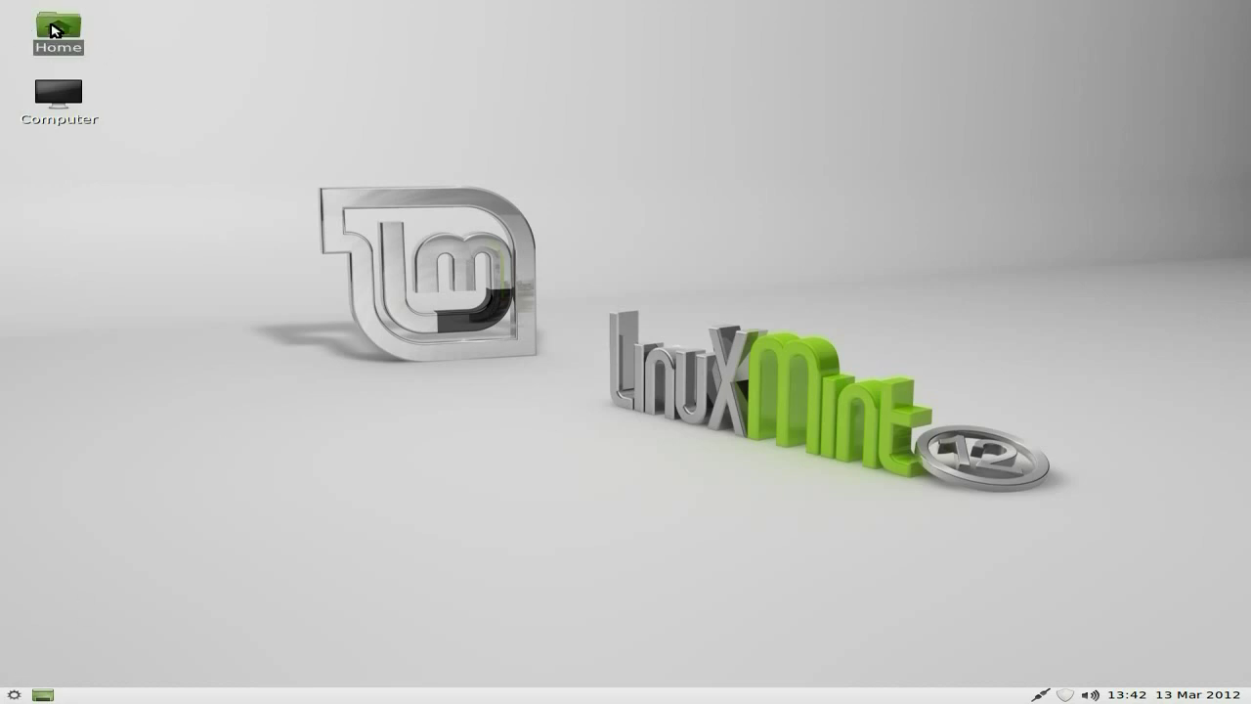
double_click(52, 30)
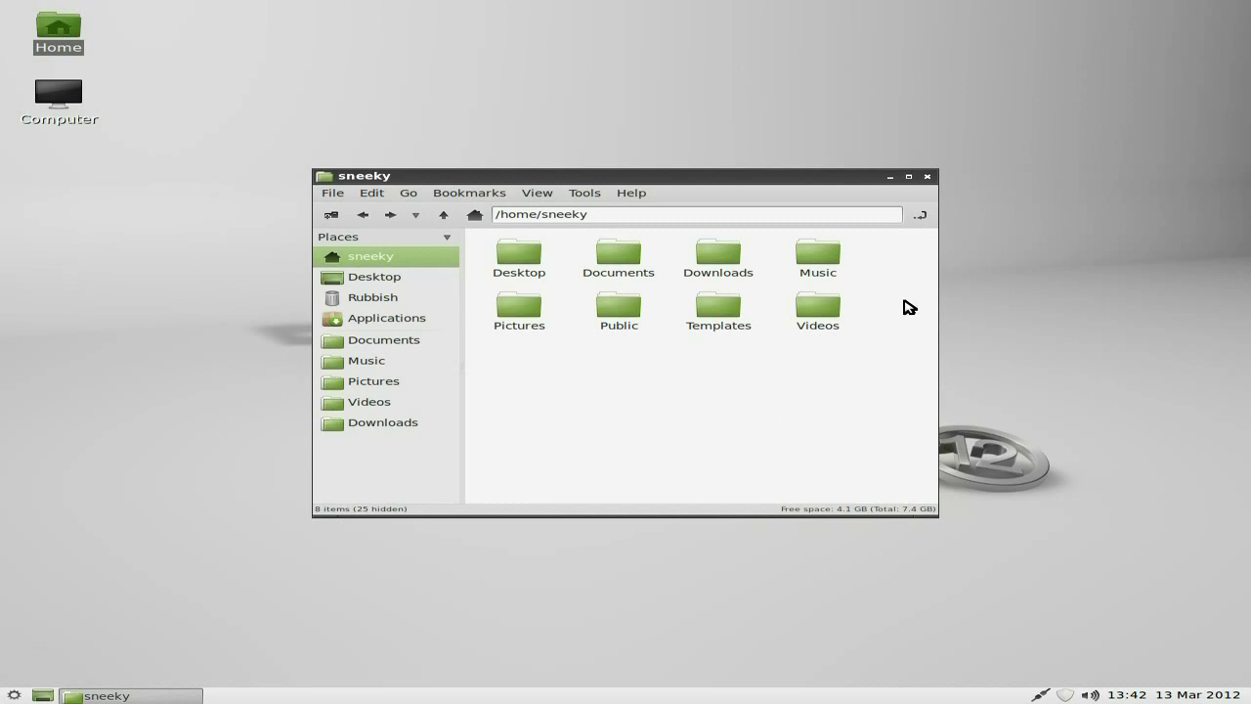
click(927, 177)
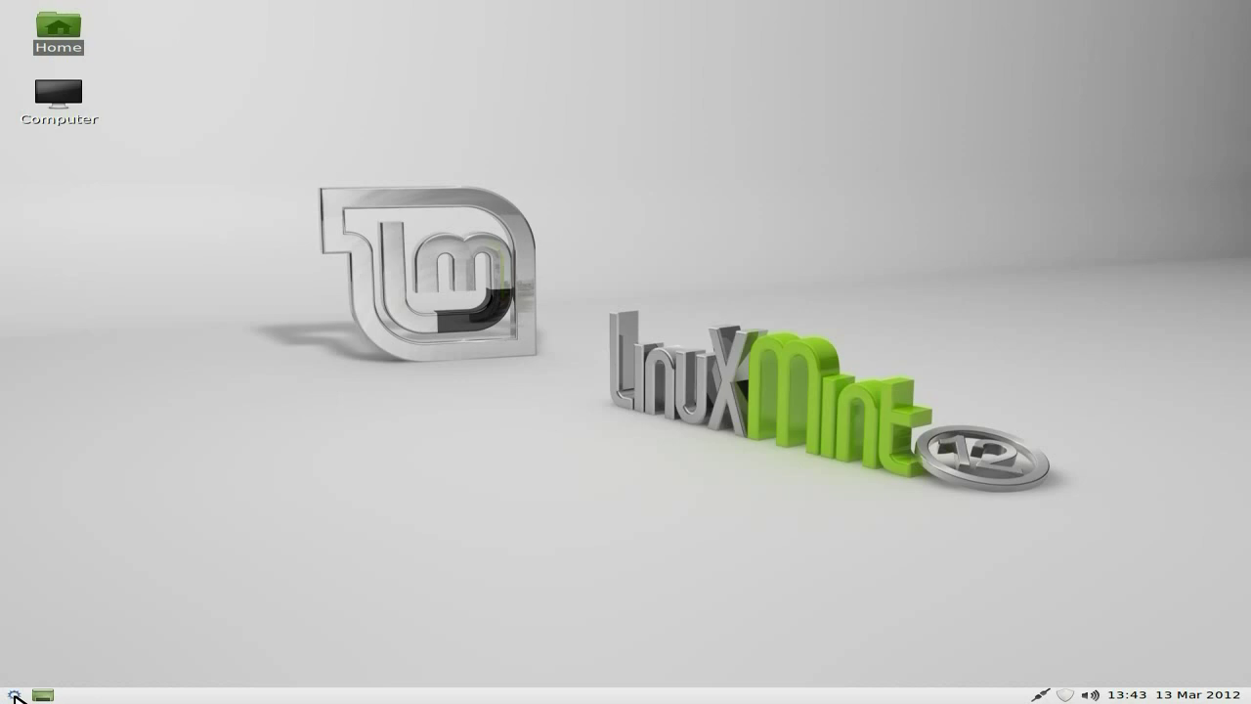
Step: Show the Graphics submenu listing Document Viewer, GIMP Image Editor and Simple Scan
click(13, 695)
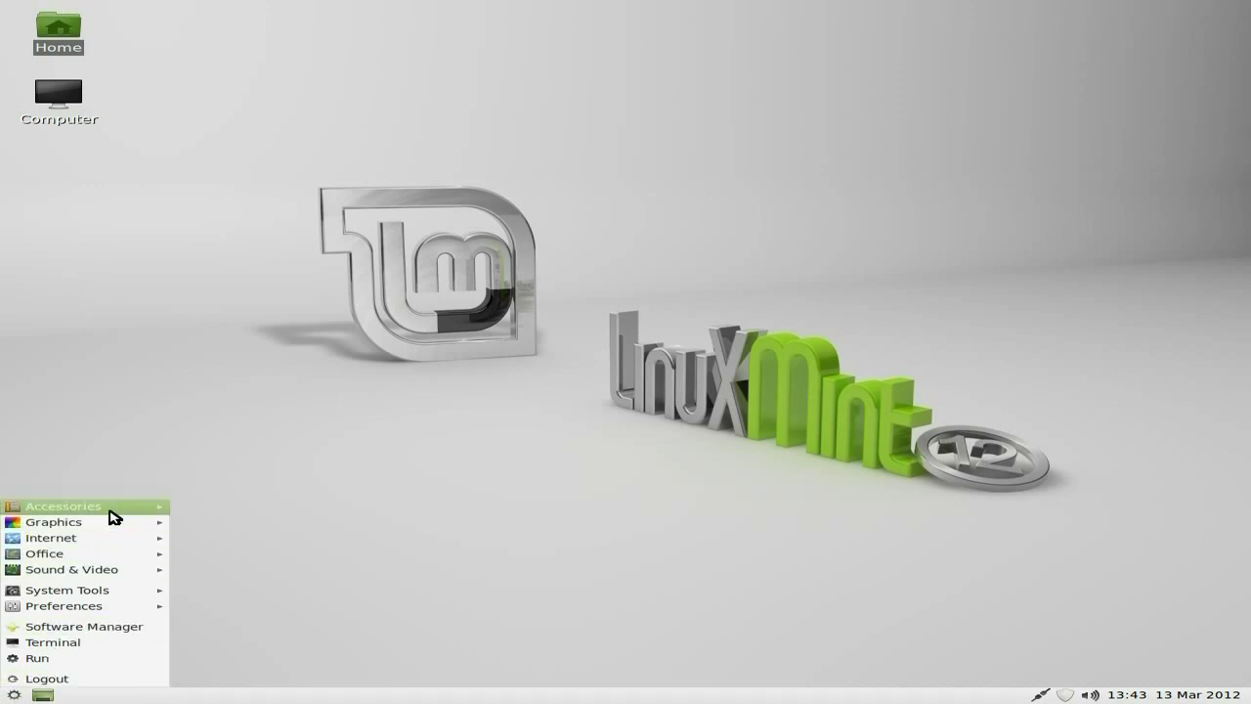
mouse_move(110, 509)
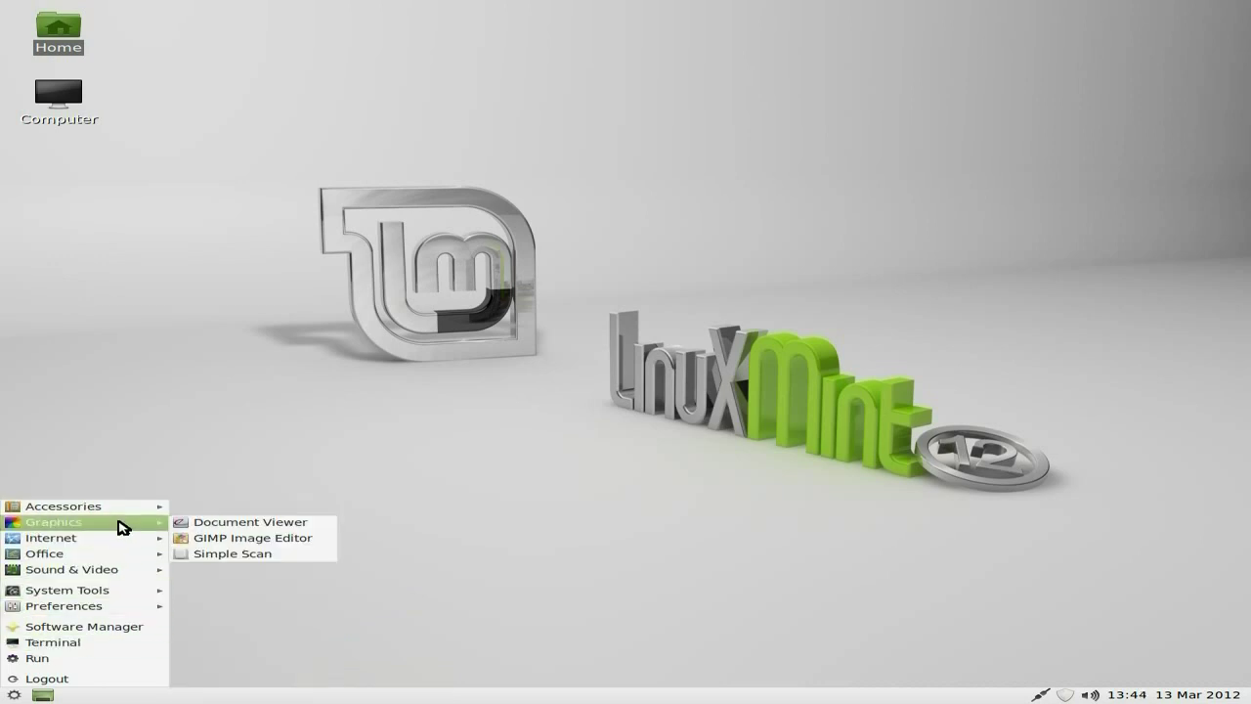
click(241, 537)
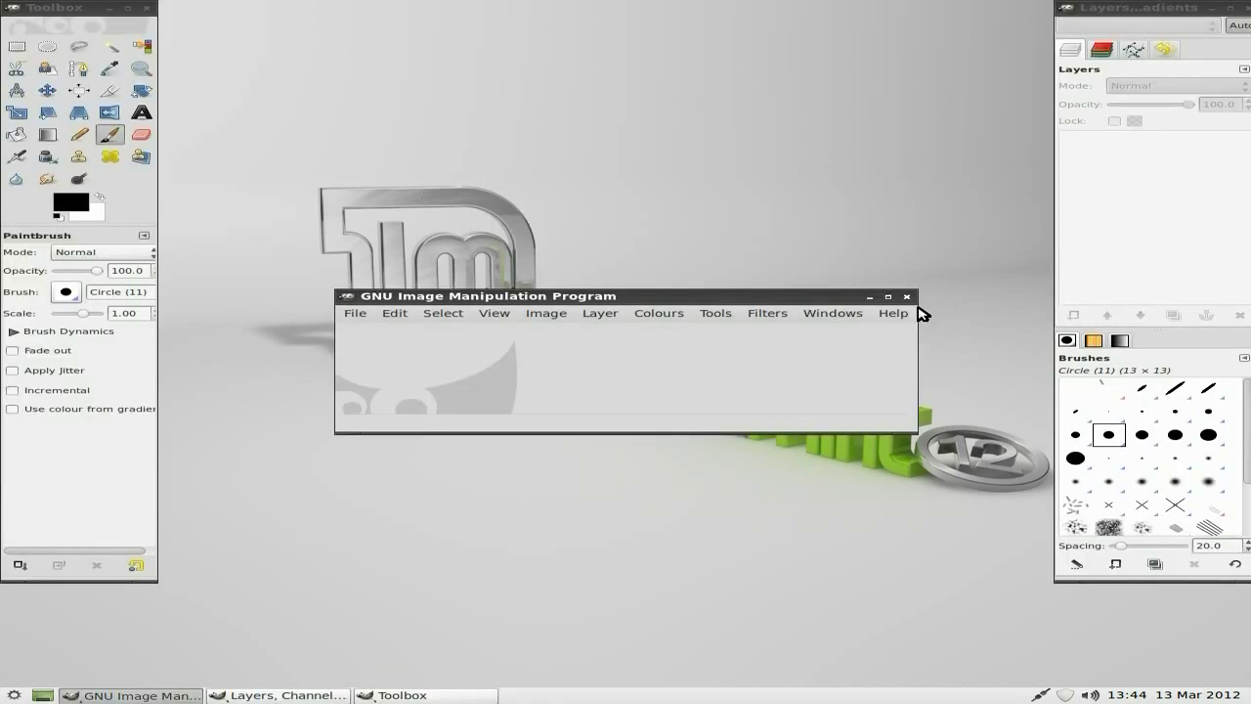
click(906, 297)
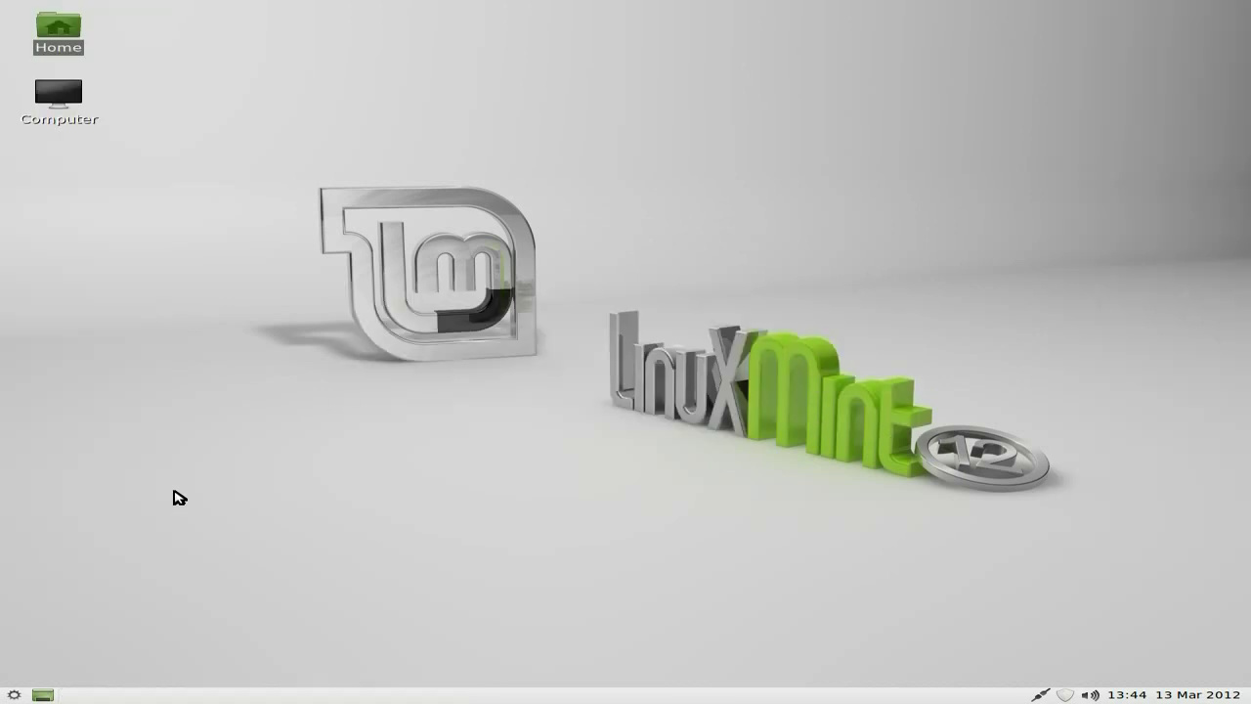
Step: Launch Firefox Web Browser from the Internet menu, opening the Linux Mint start page
click(13, 695)
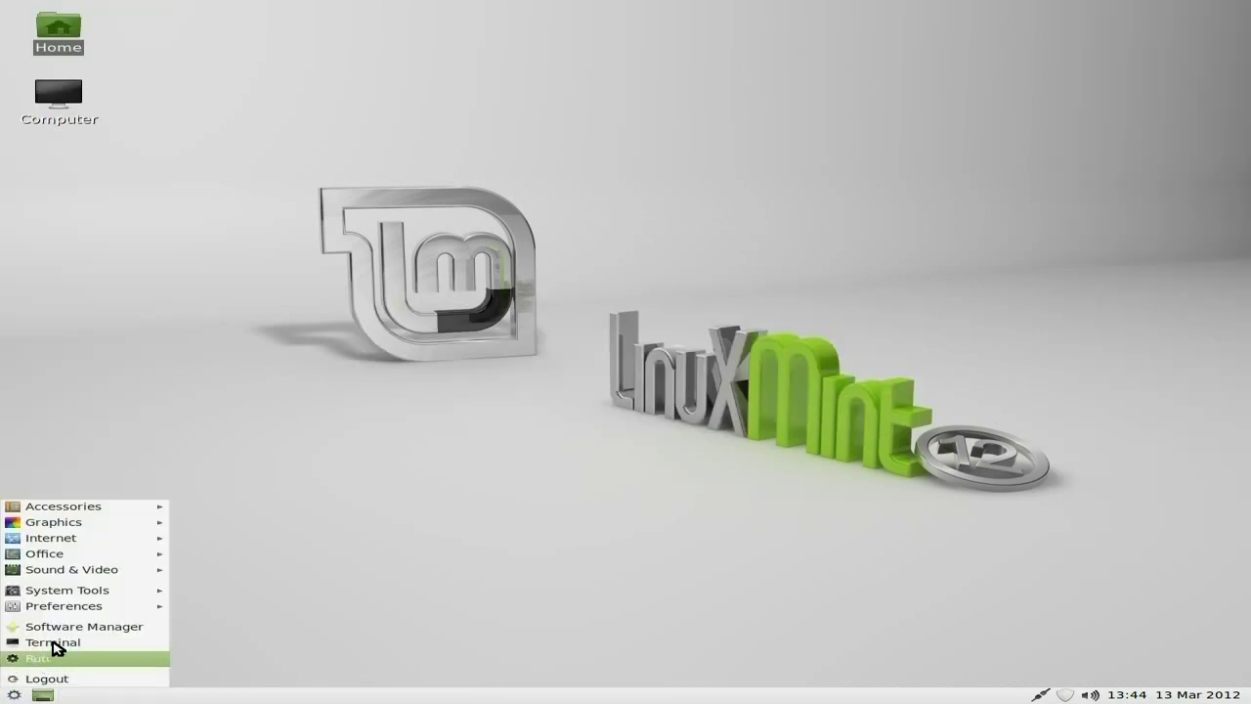
mouse_move(95, 543)
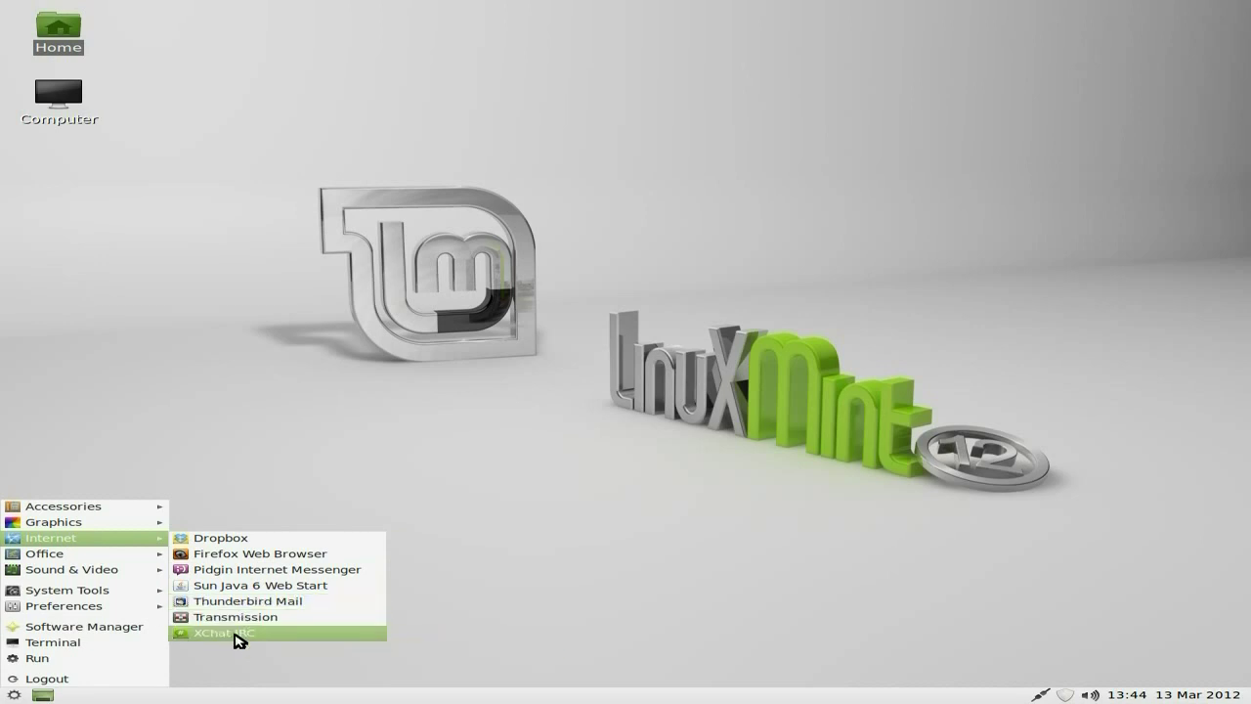
click(278, 556)
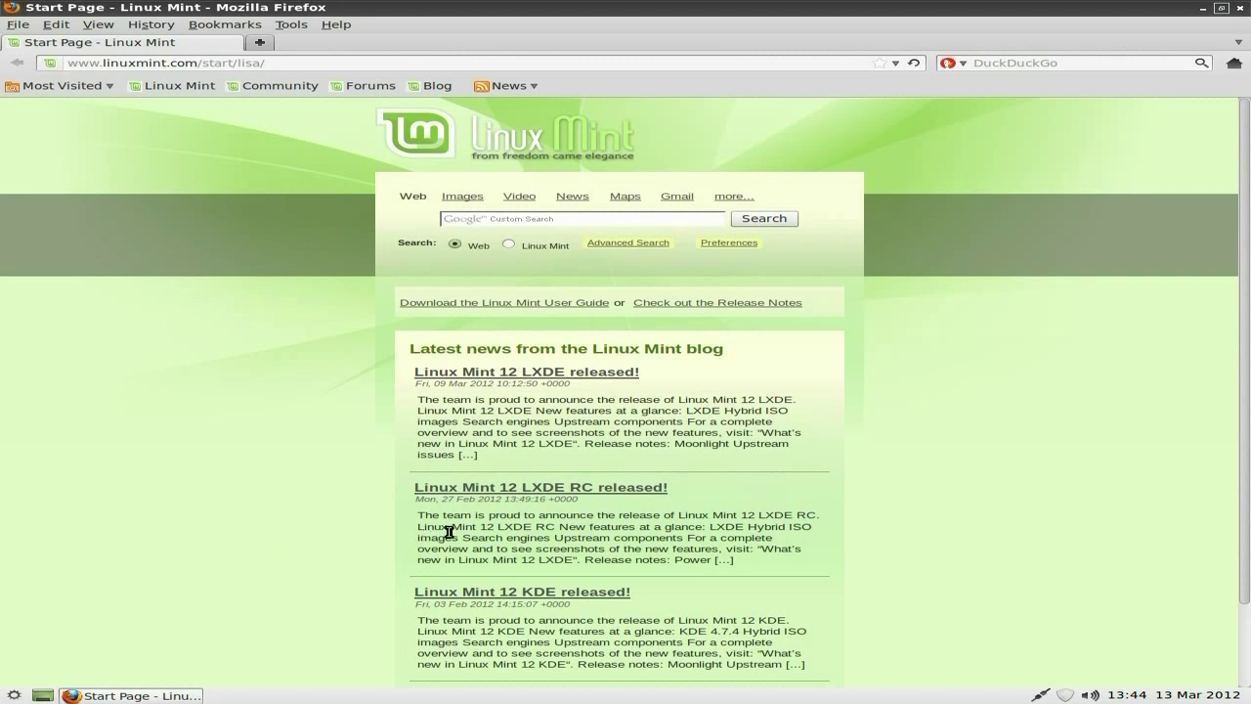
Step: Open the 'Linux Mint 12 LXDE released!' post and scroll through its feature list
click(603, 376)
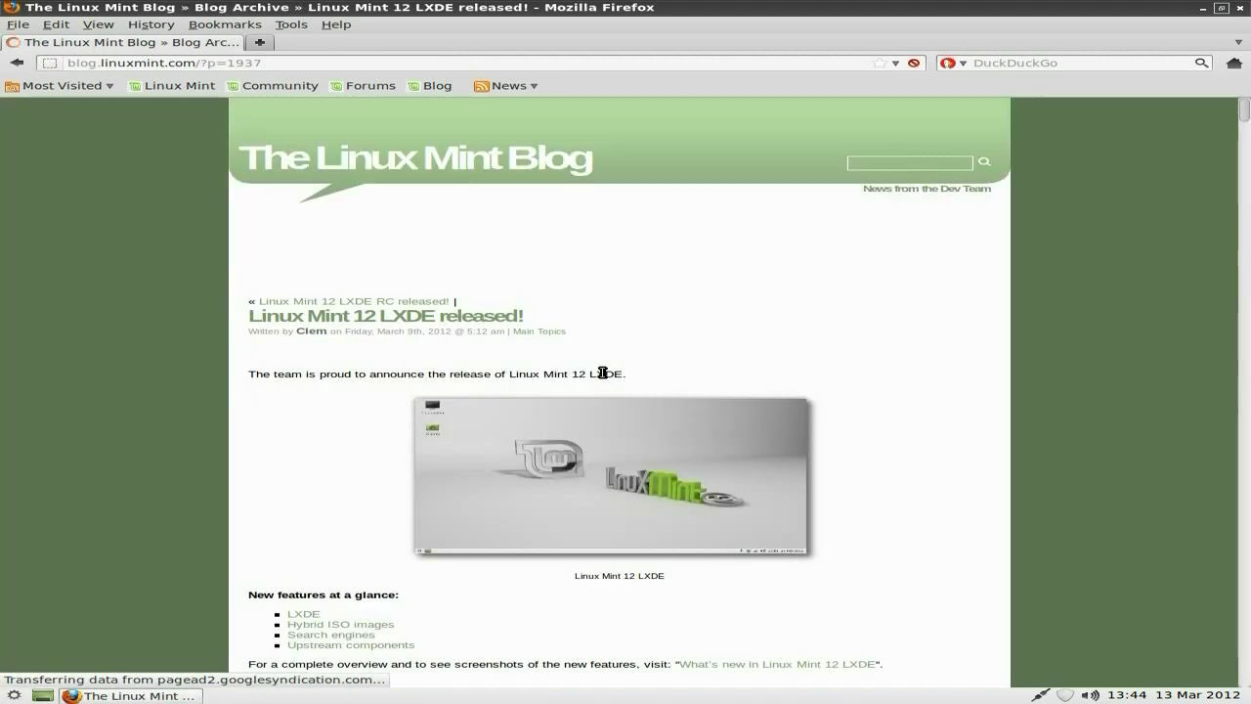
scroll(885, 431, down, 4)
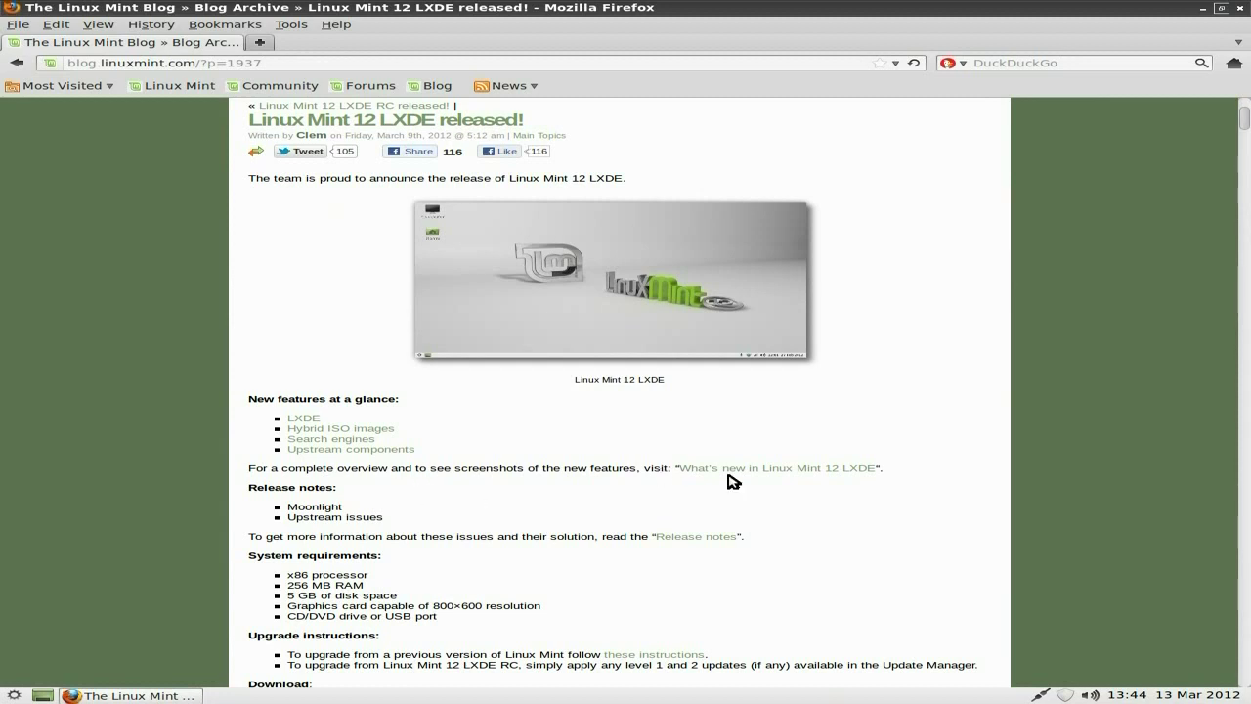
scroll(973, 480, up, 4)
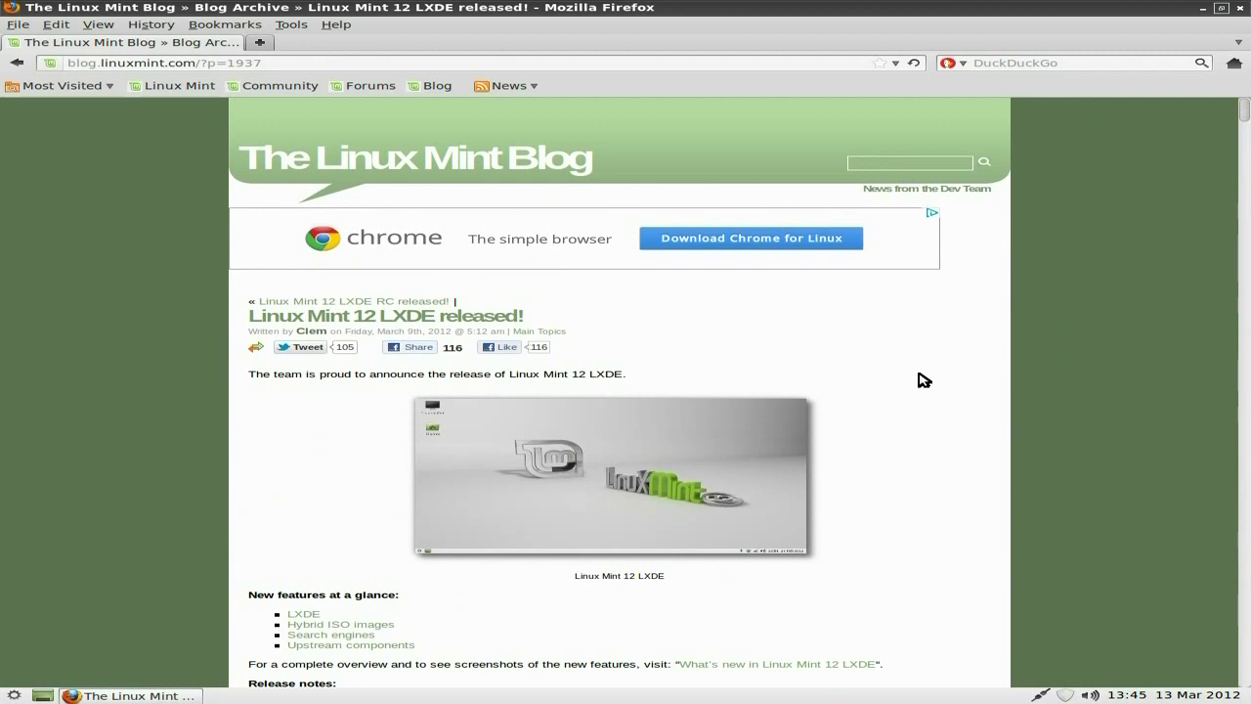
scroll(924, 379, down, 3)
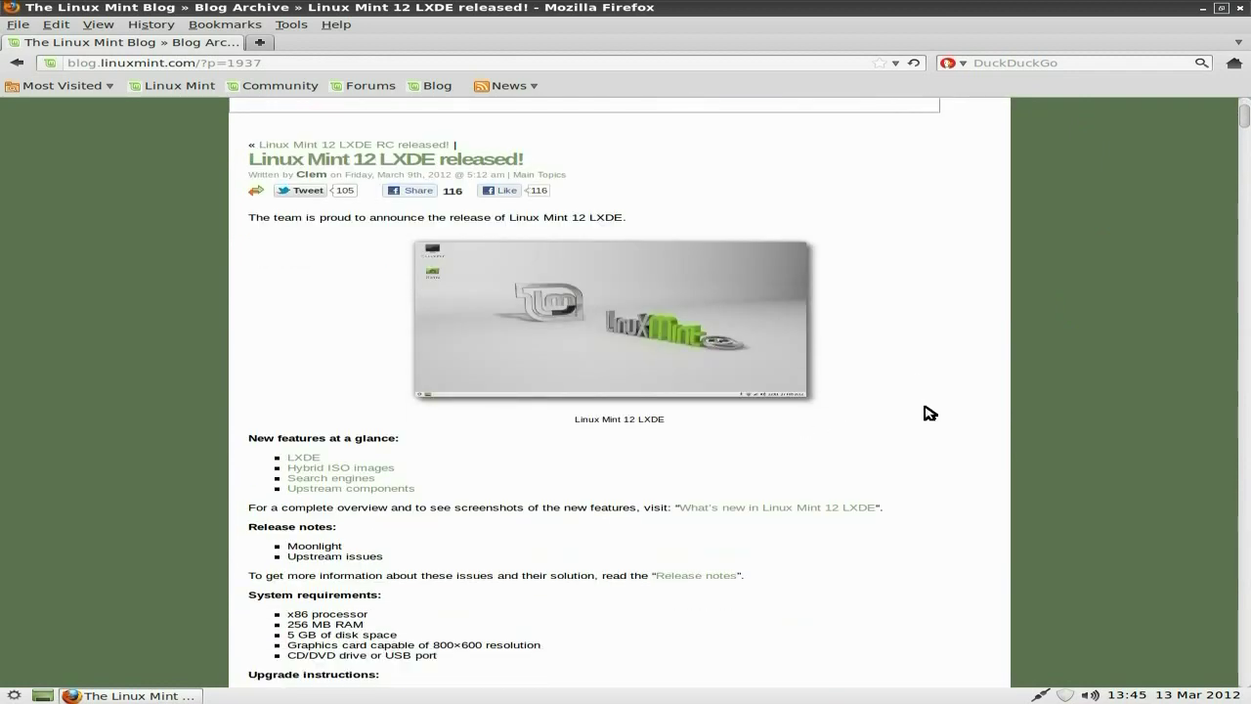
scroll(855, 434, down, 3)
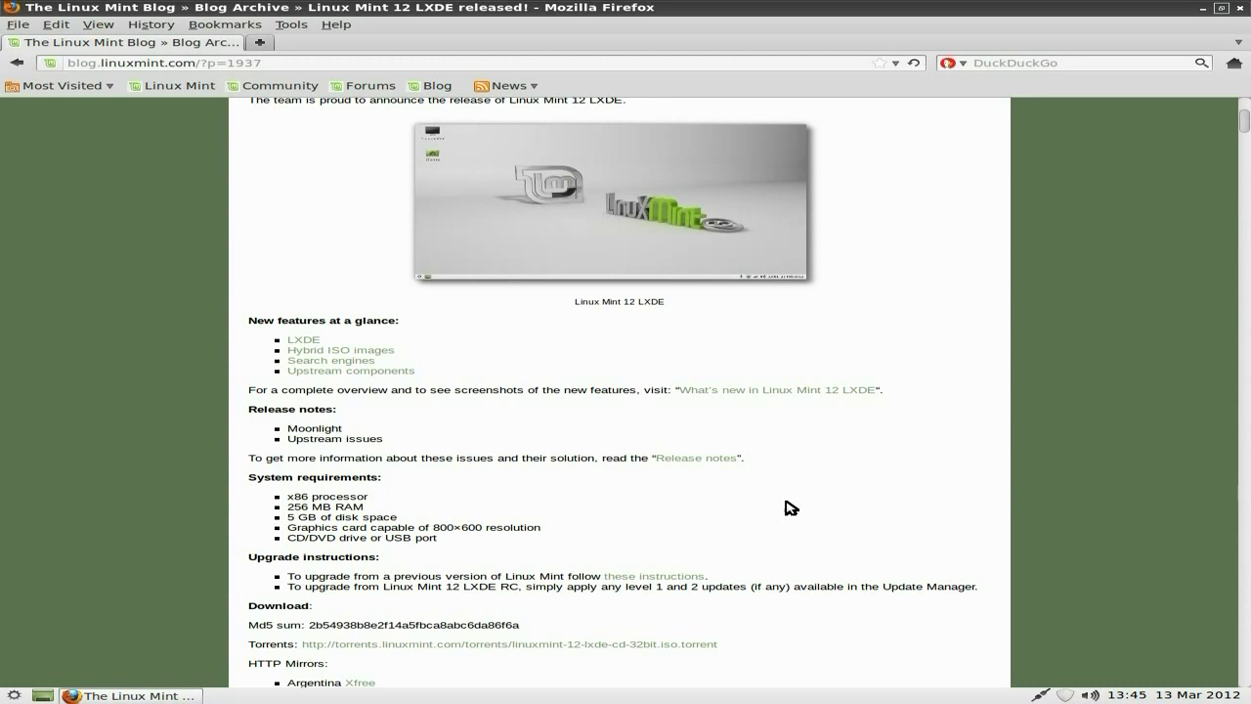
Step: Scroll on to the requirements and download mirrors, then back to the top of the post
scroll(942, 508, down, 2)
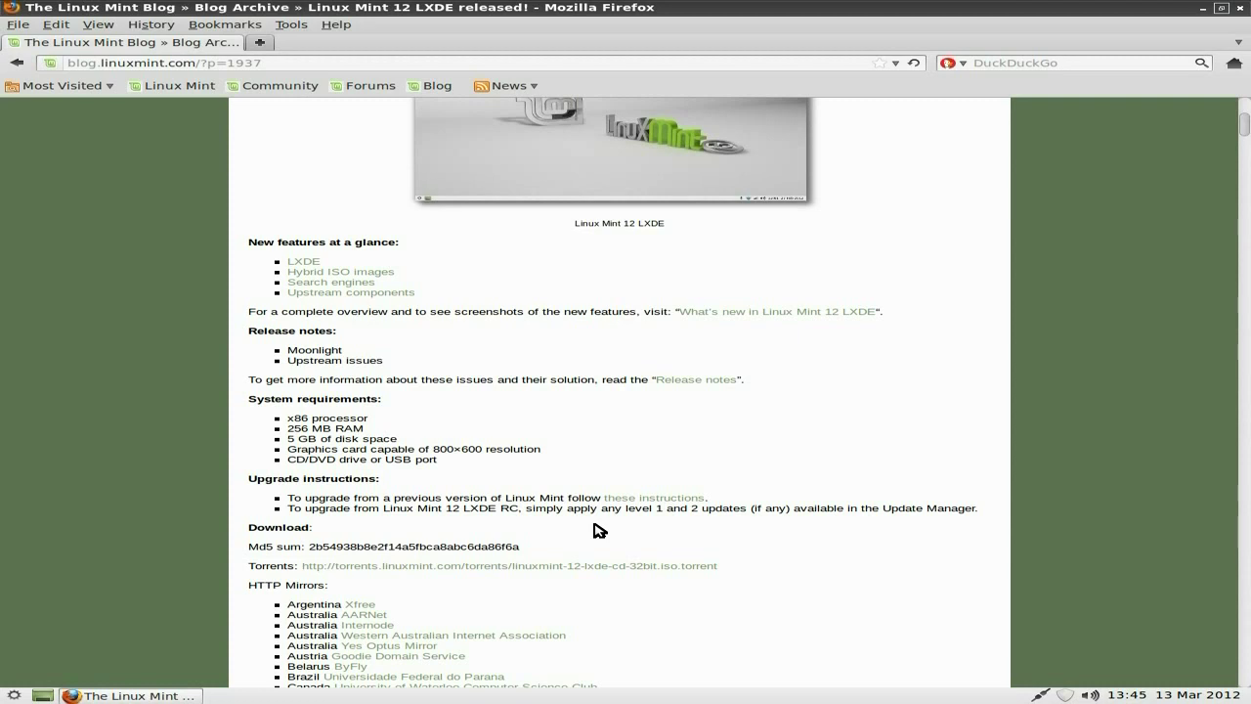
scroll(763, 540, down, 15)
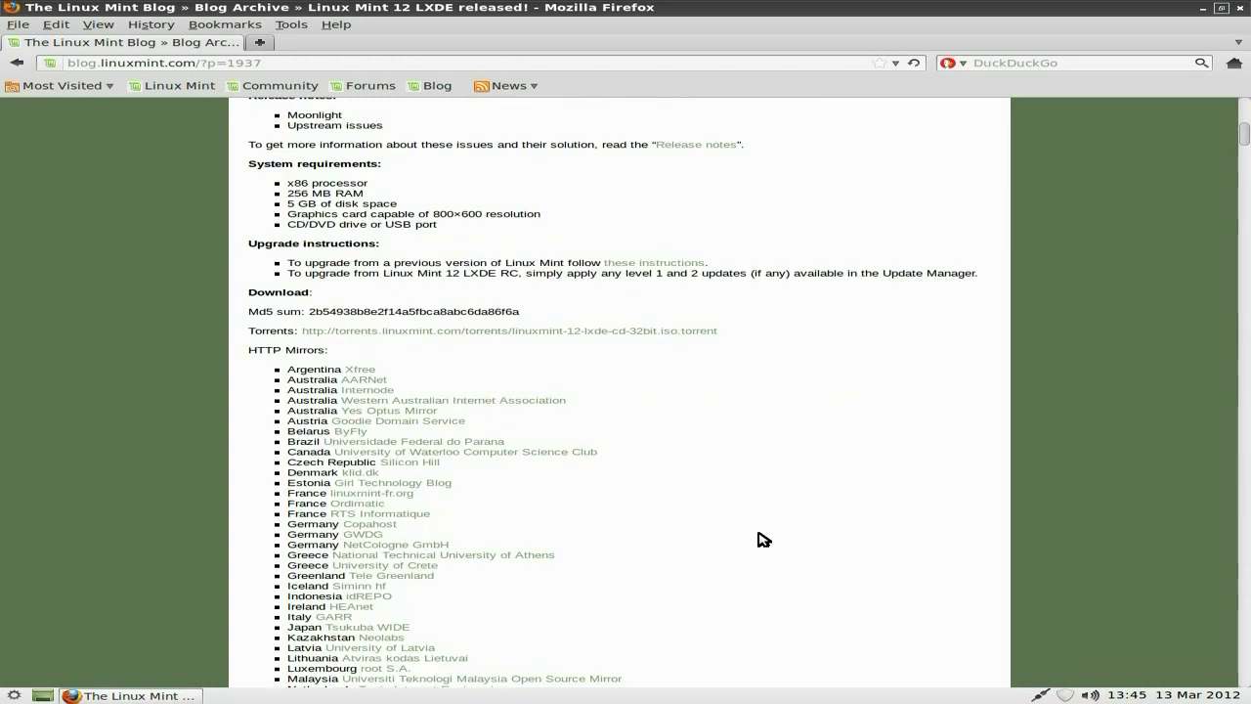
scroll(630, 421, up, 5)
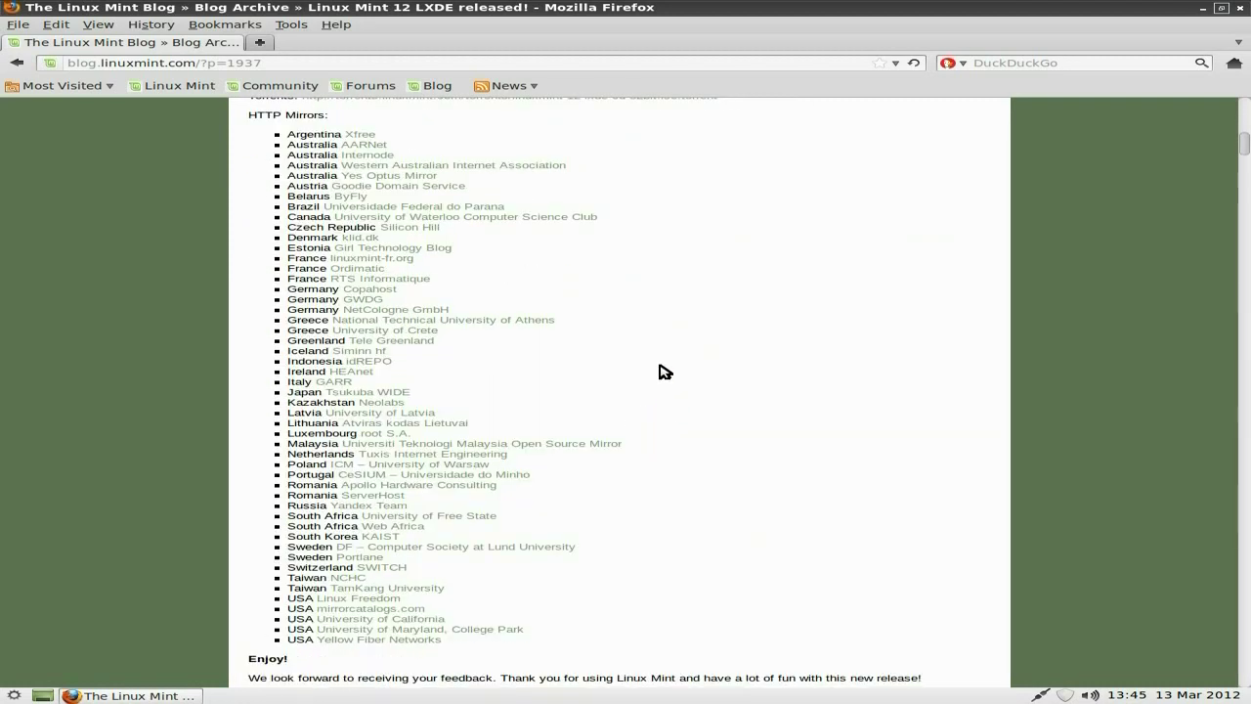
scroll(841, 417, down, 3)
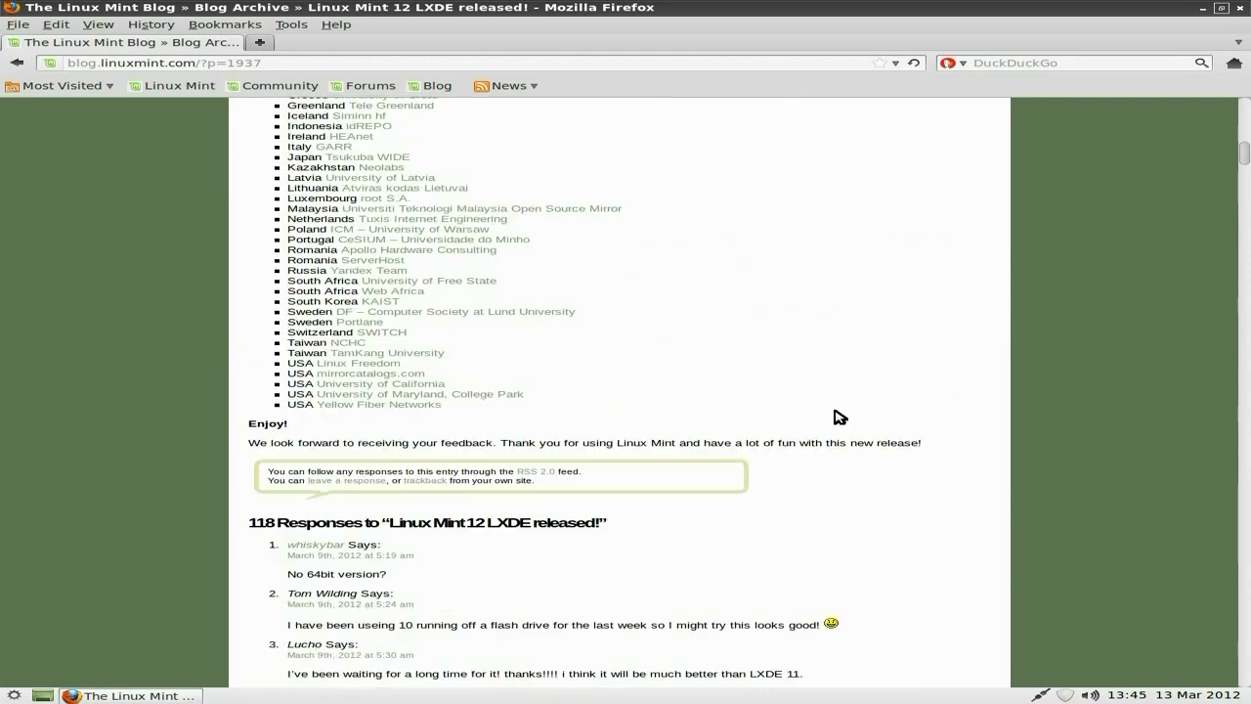
scroll(826, 417, down, 6)
scroll(949, 427, up, 6)
scroll(955, 430, up, 20)
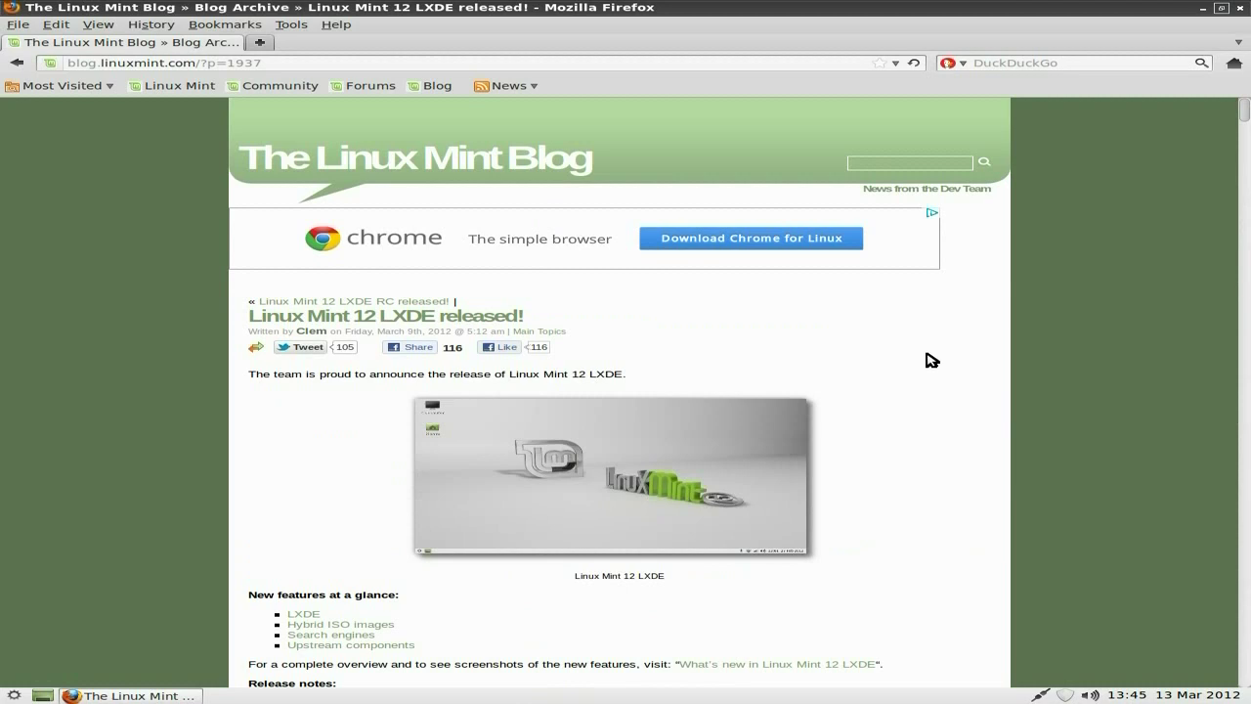
Step: Close Firefox and launch AbiWord from the Office menu
click(1240, 11)
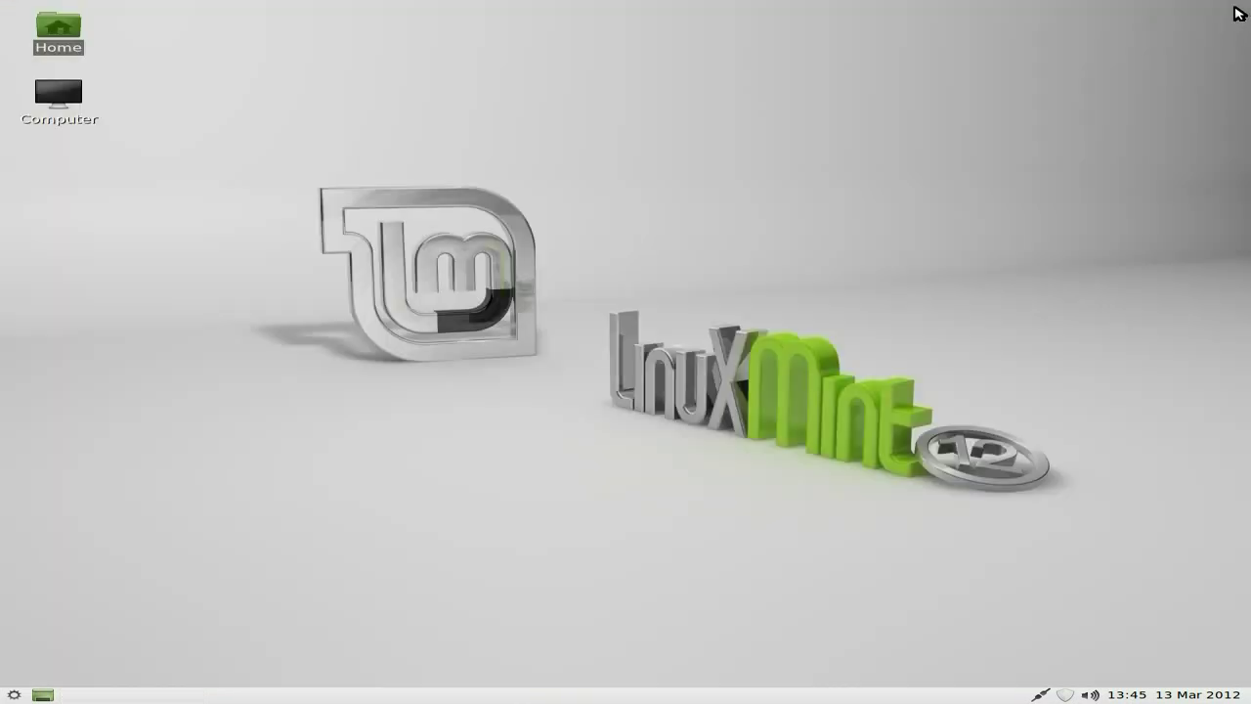
click(15, 694)
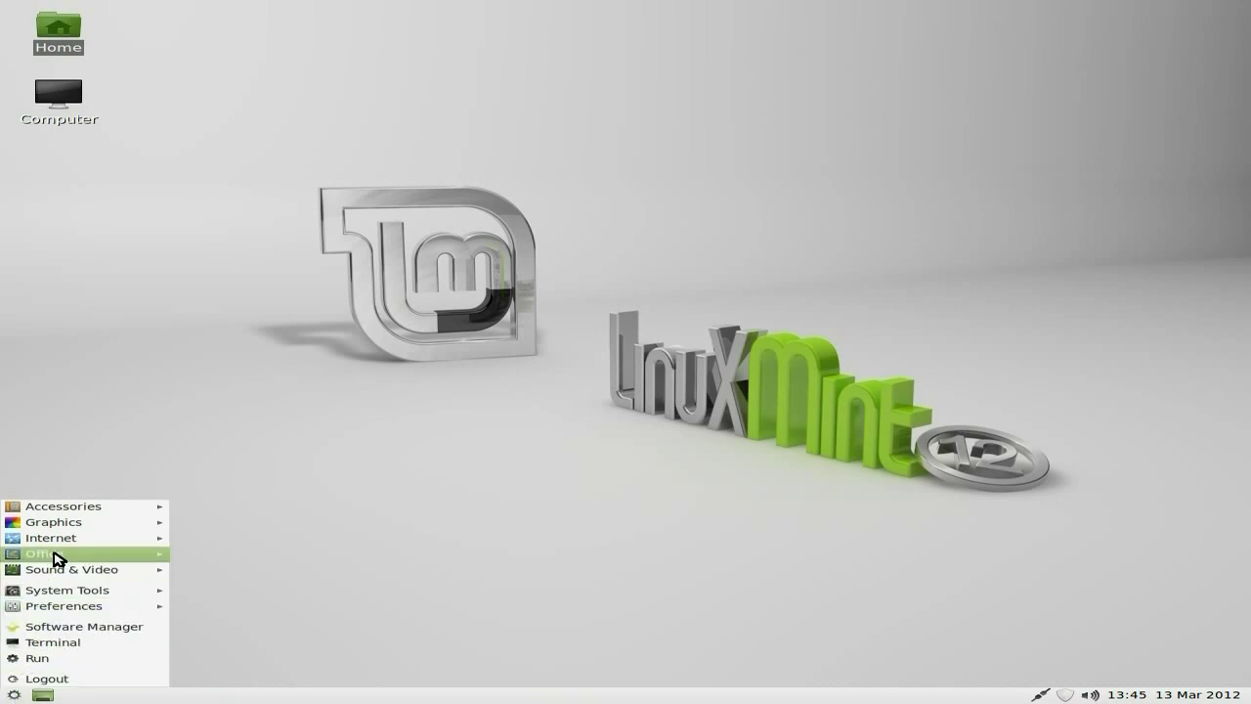
mouse_move(56, 558)
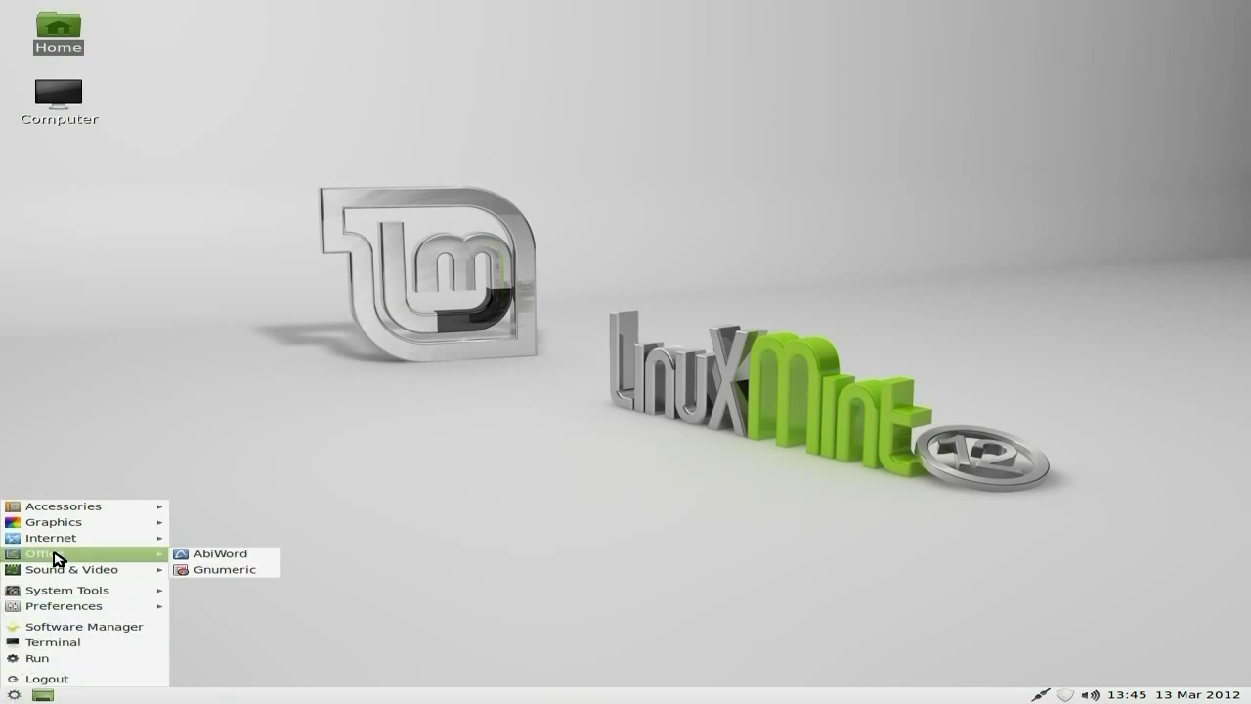
click(222, 553)
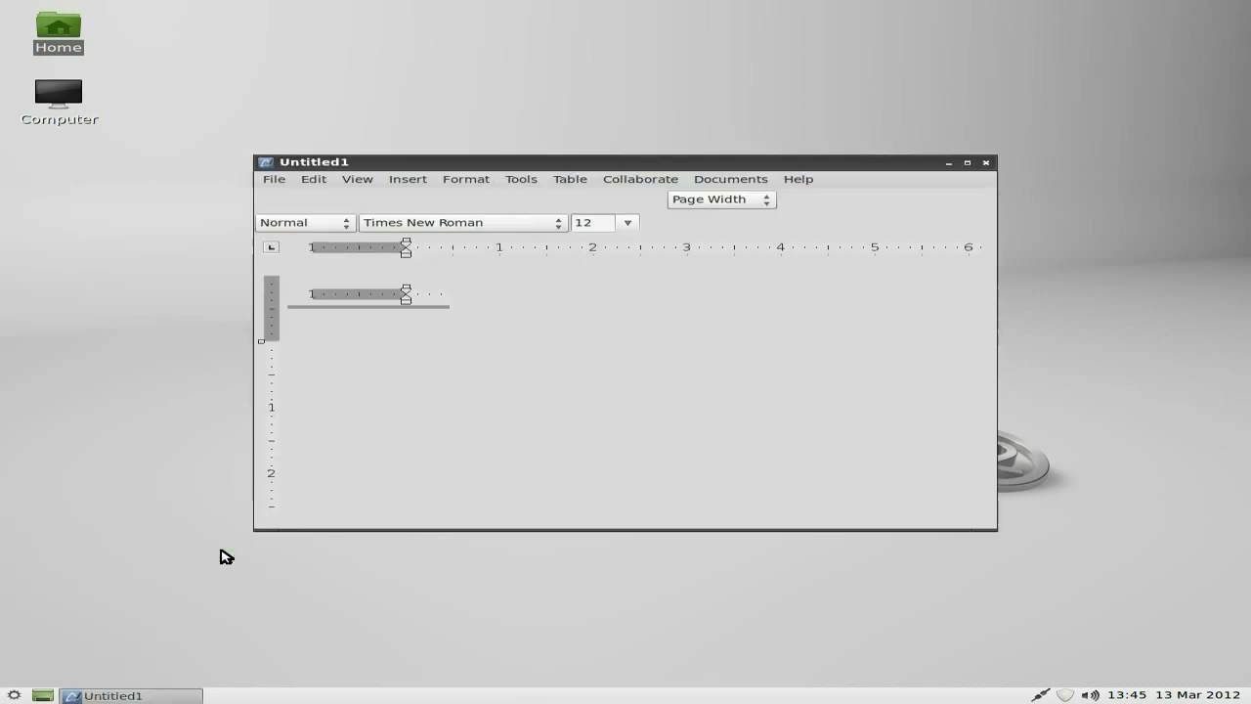
Step: Confirm AbiWord is version 2.8.6 in its About box, then close it and reopen the menu
click(798, 179)
click(846, 295)
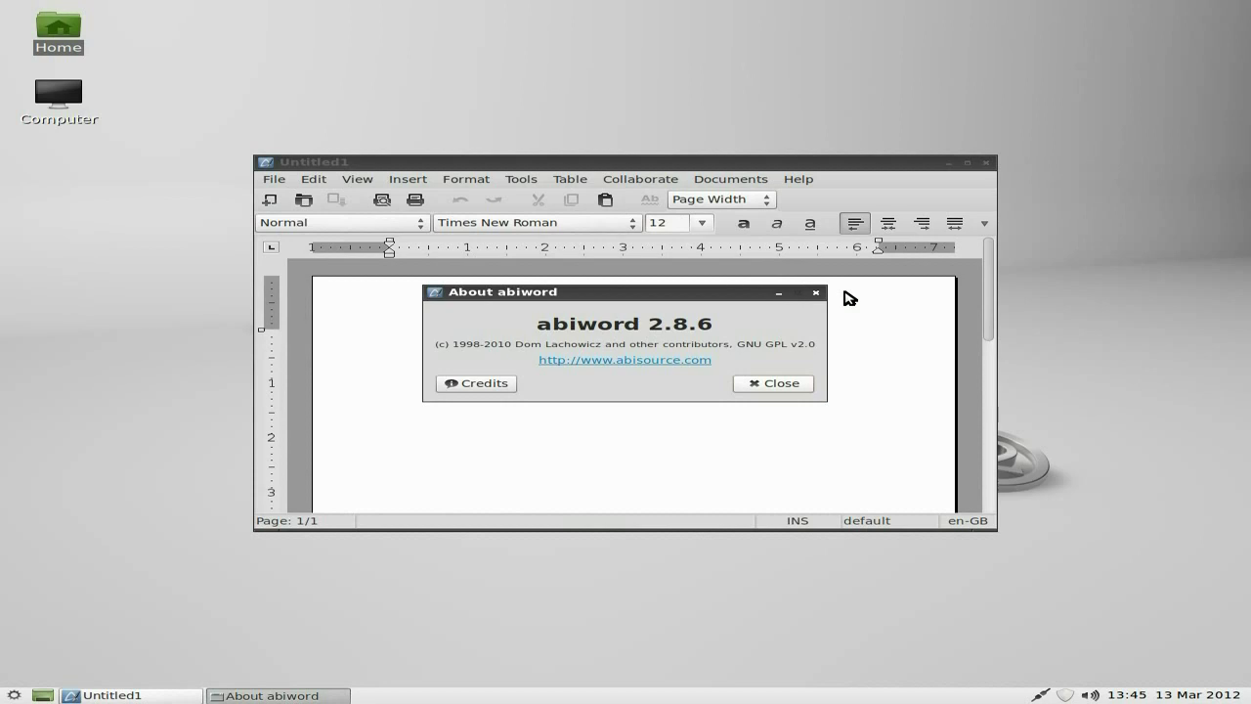
click(765, 384)
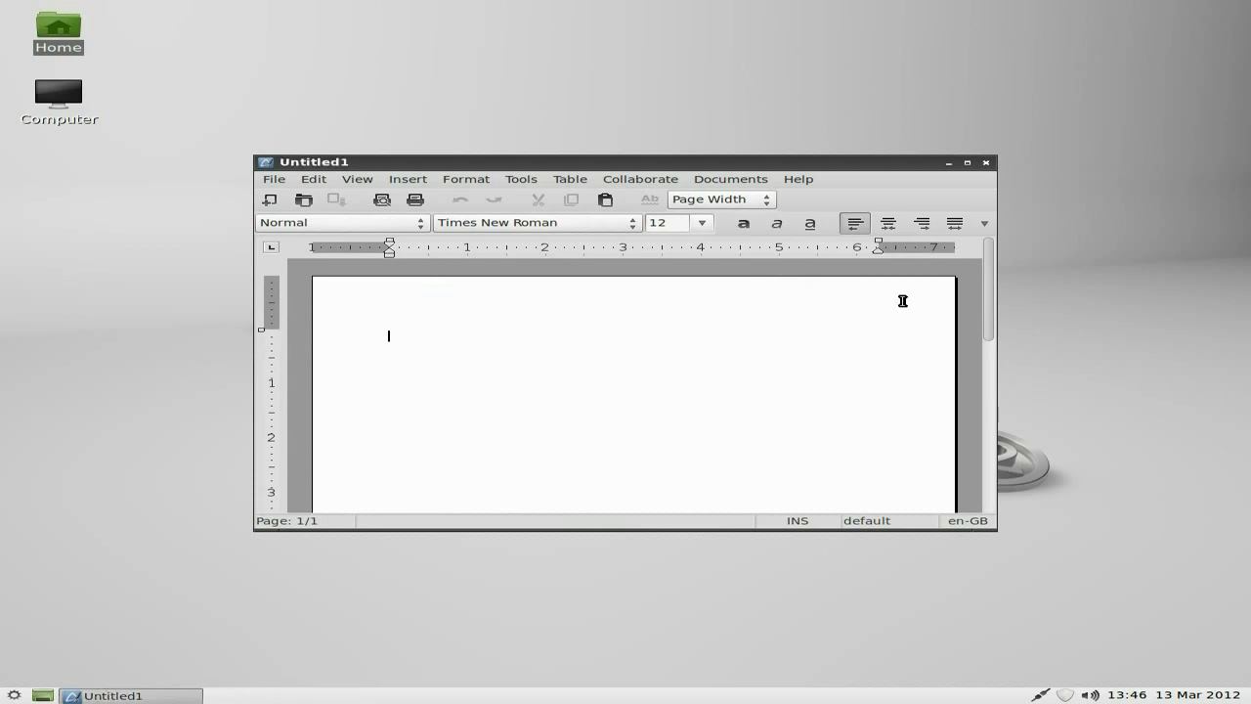
click(986, 163)
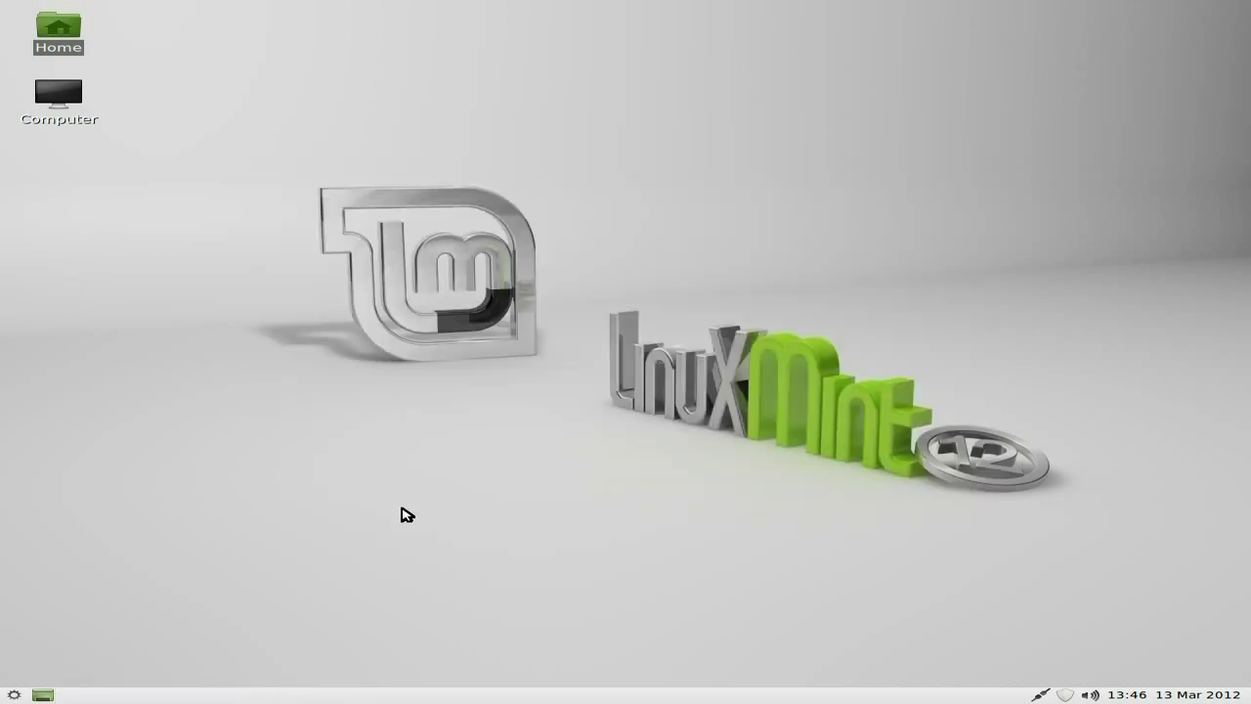
click(14, 694)
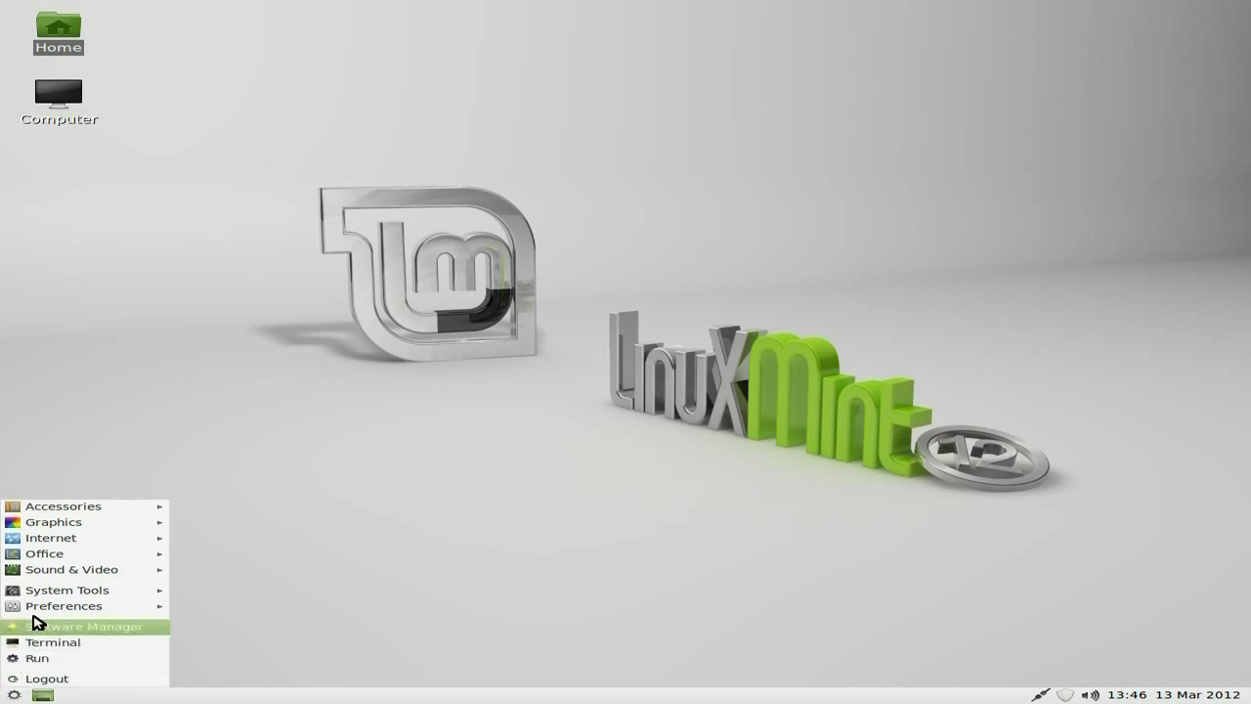
Step: Launch Exaile, open Edit > Preferences on the Plug-ins list, and move the dialog down-right
mouse_move(51, 576)
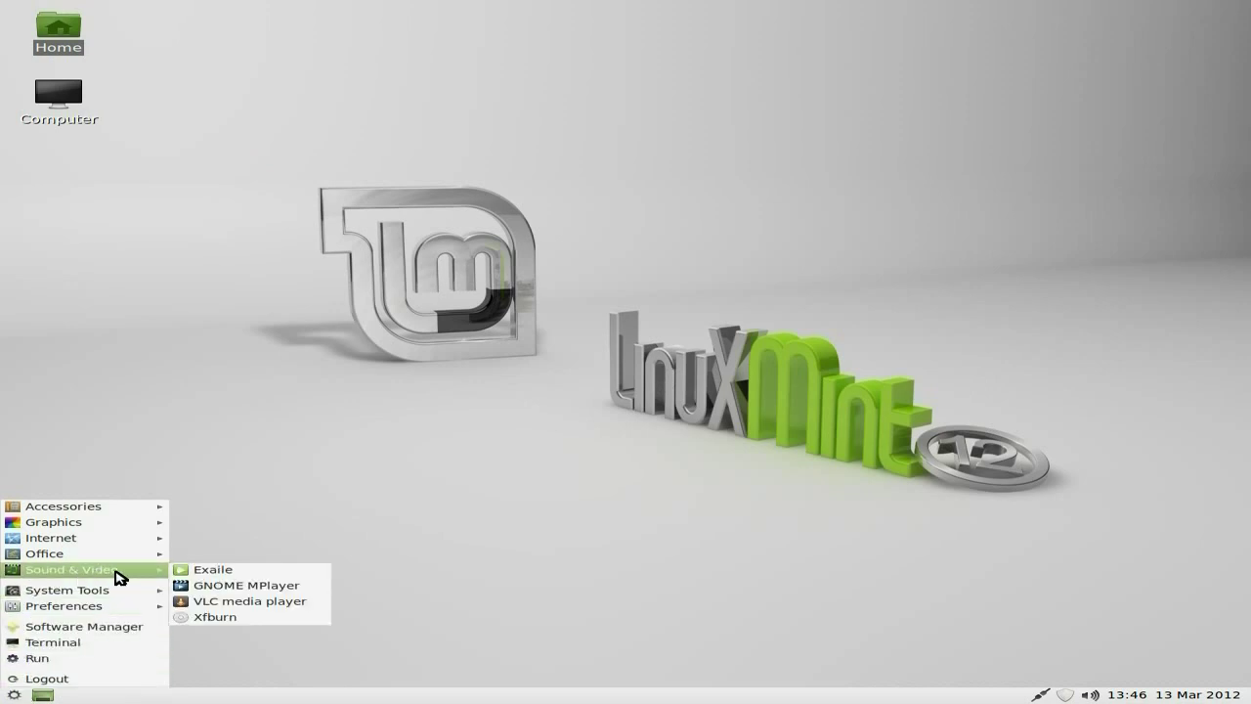
click(214, 574)
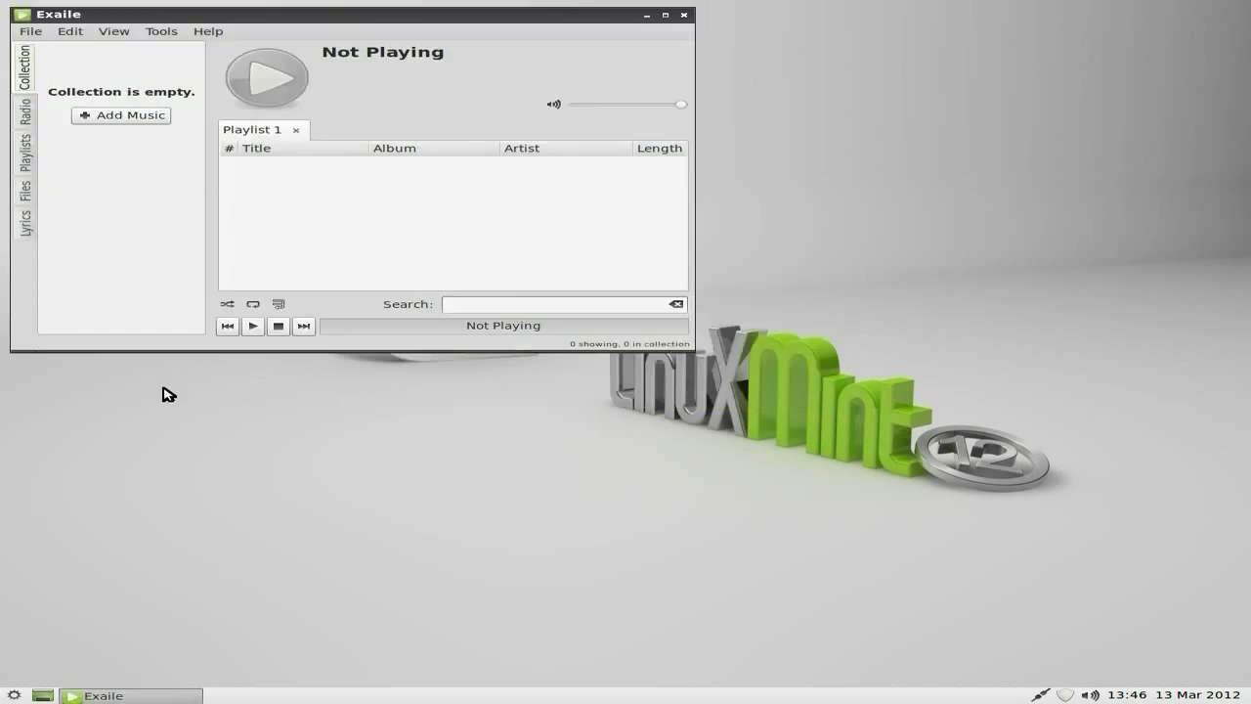
click(28, 32)
mouse_move(61, 31)
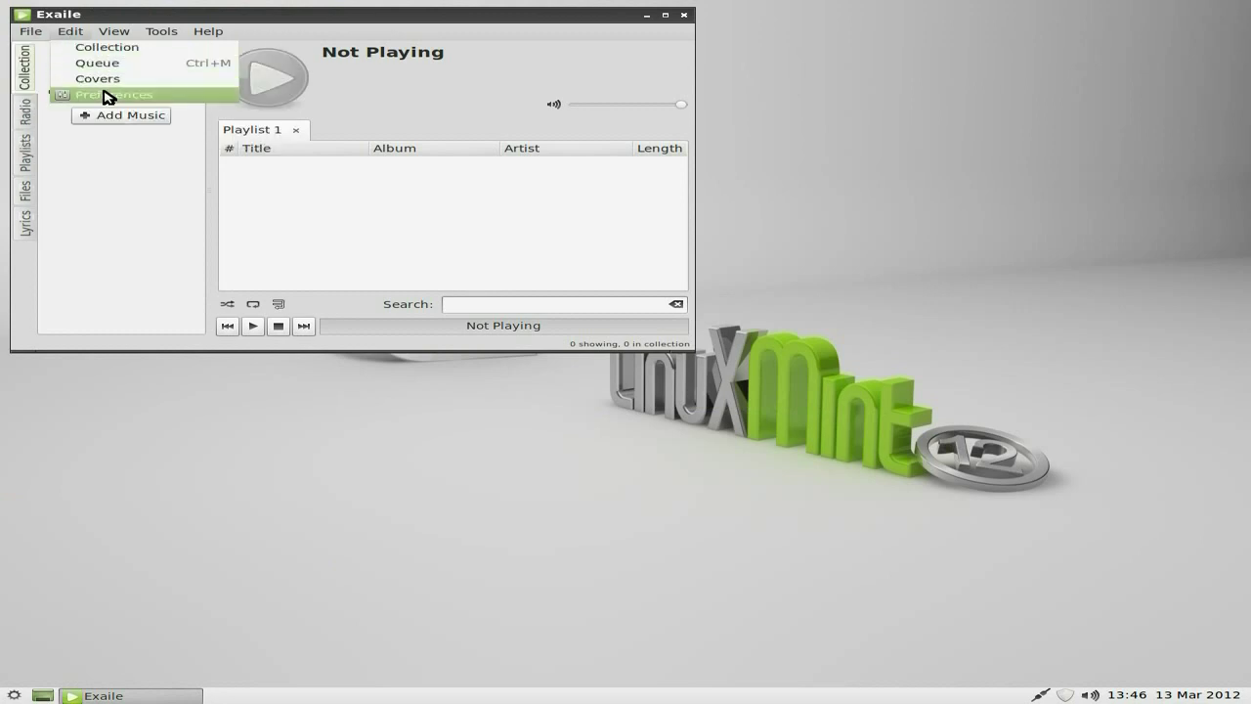
click(106, 94)
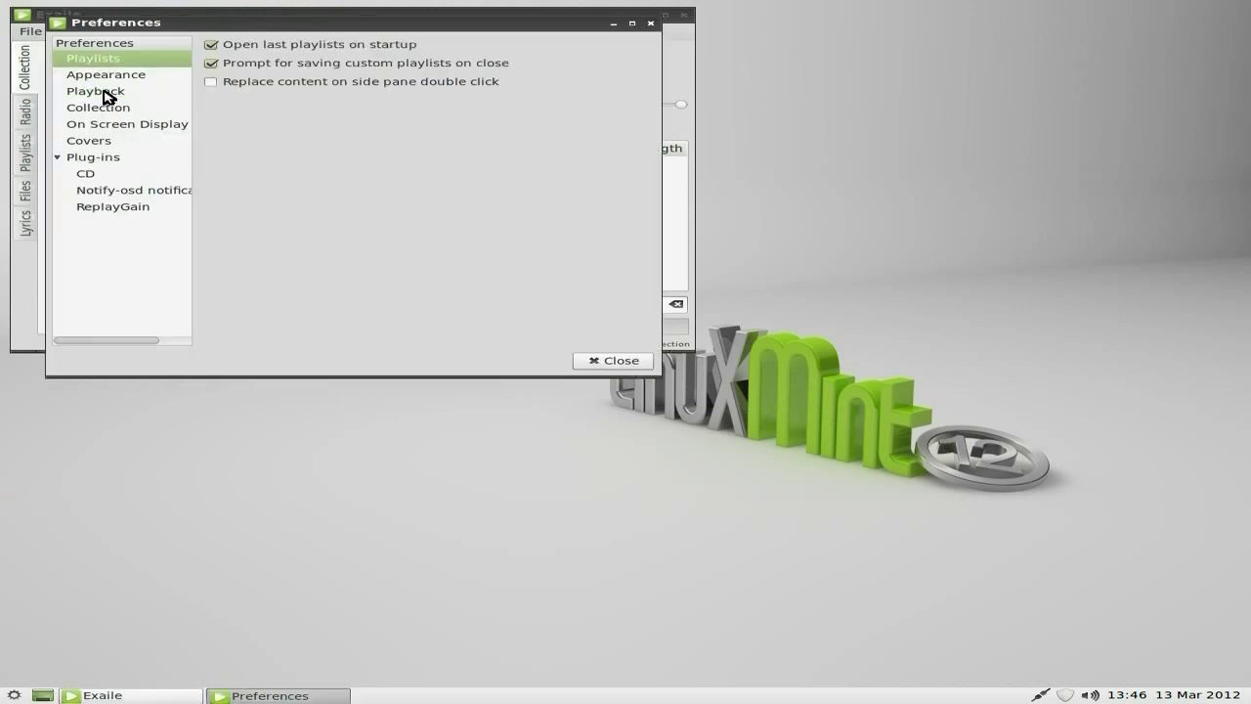
click(107, 159)
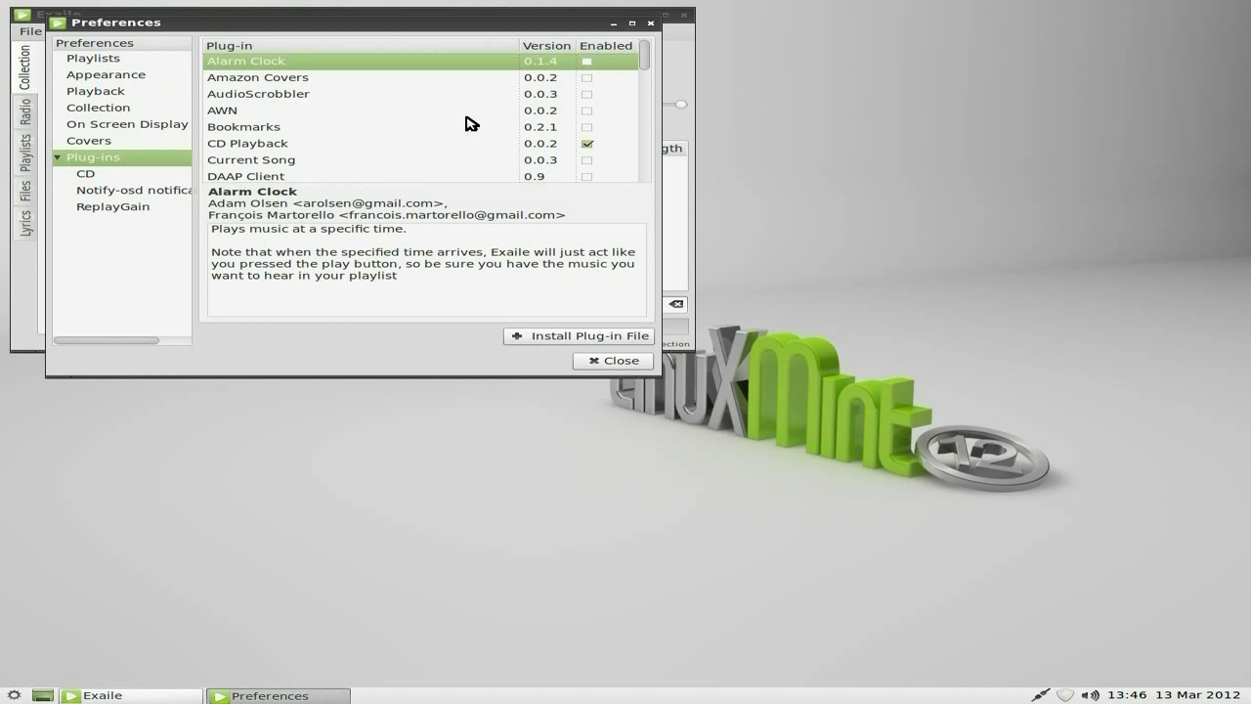
scroll(467, 123, down, 3)
scroll(467, 124, down, 5)
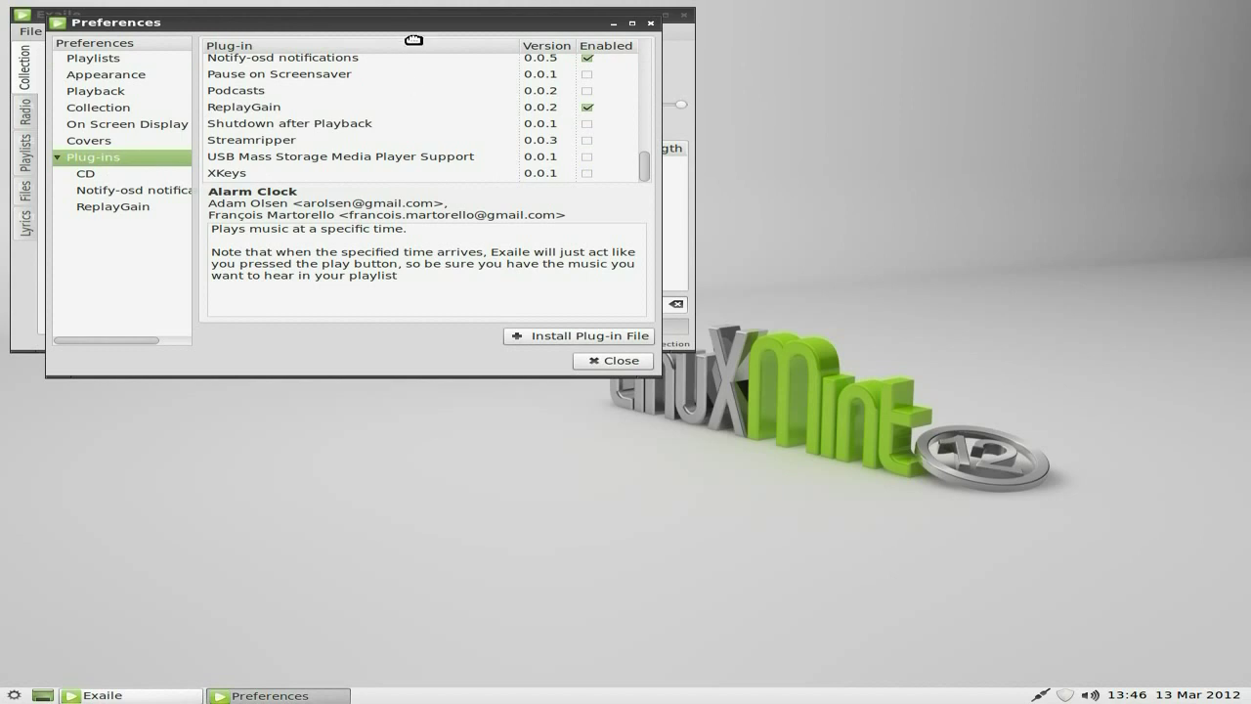
drag(405, 23, 502, 69)
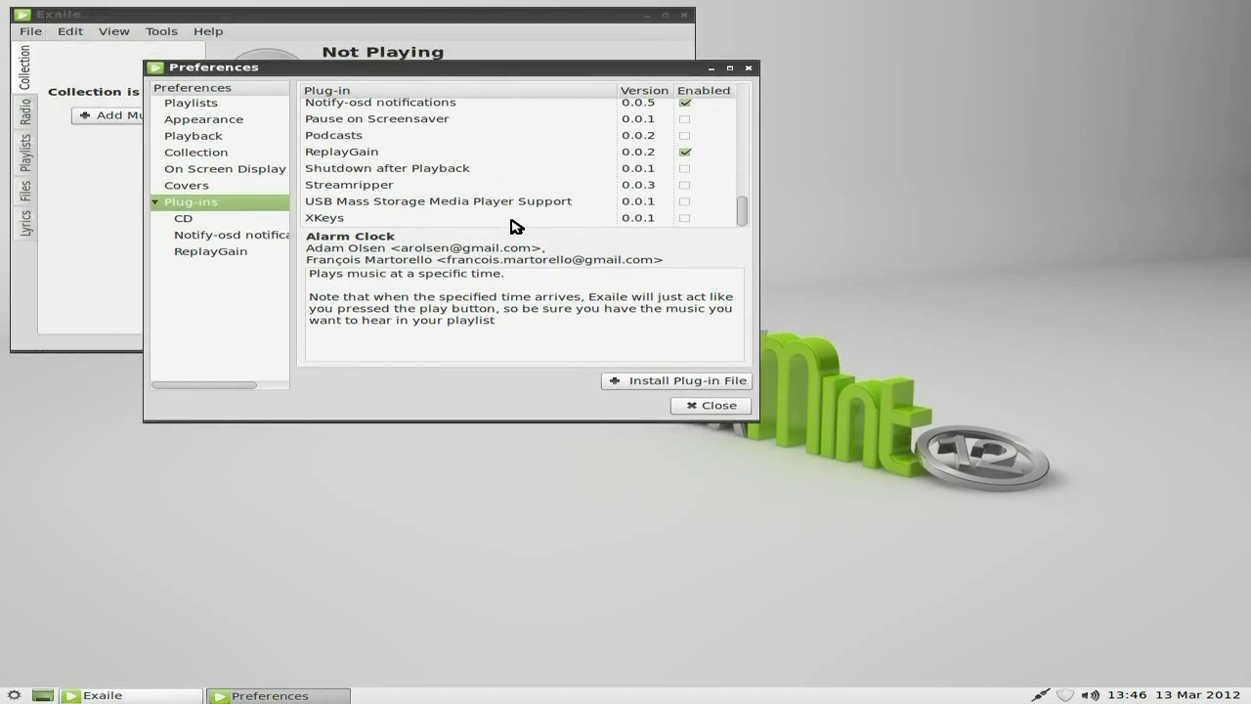
Step: Read the Streamripper and Multi-Alarm Clock plug-in descriptions
click(349, 191)
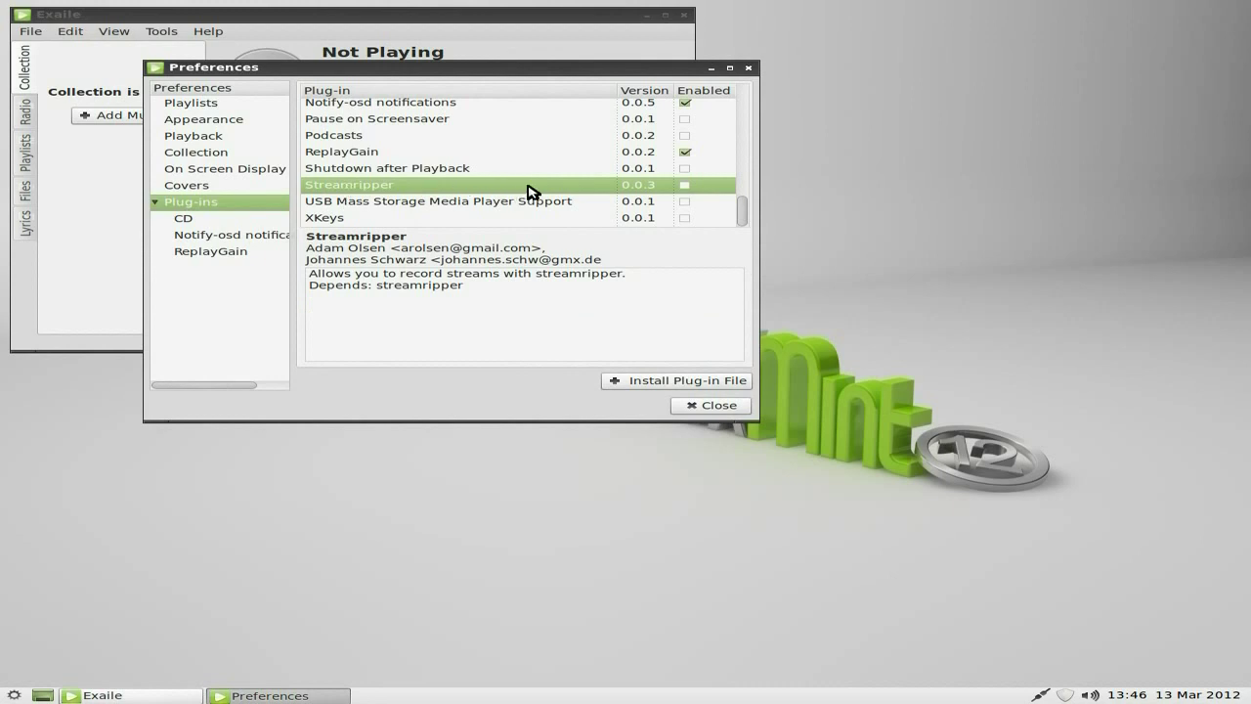
scroll(528, 191, up, 2)
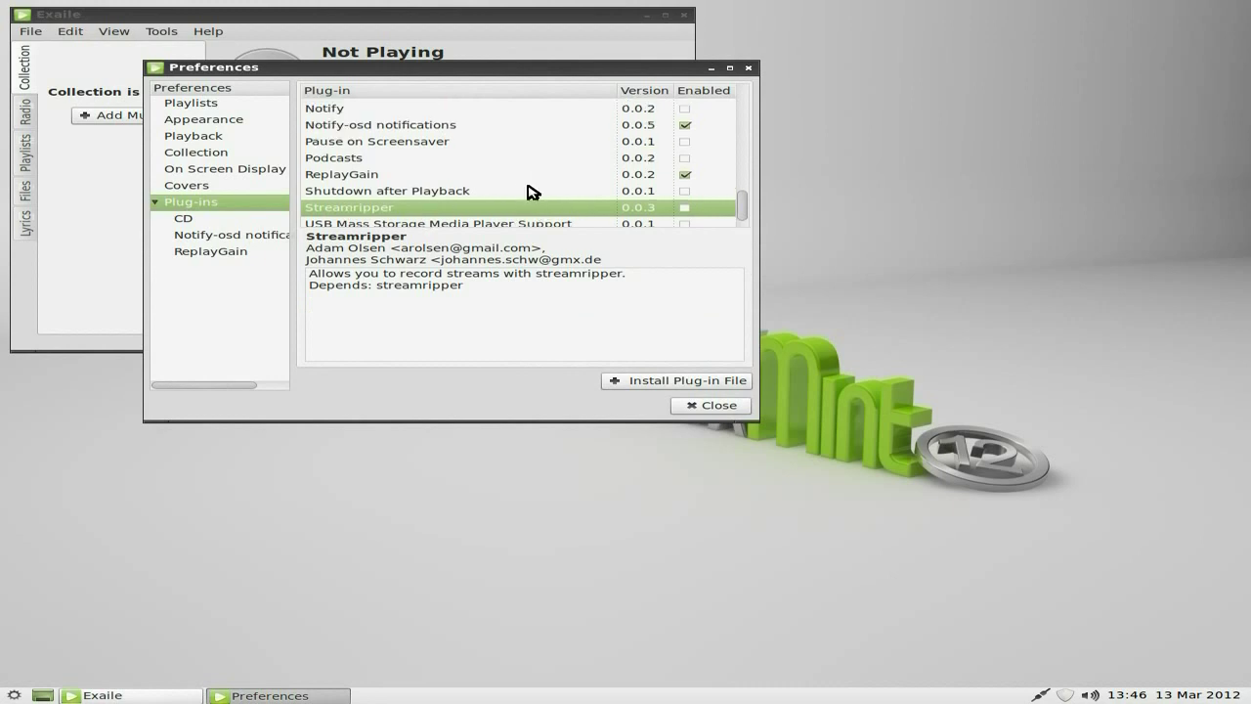
scroll(521, 192, up, 1)
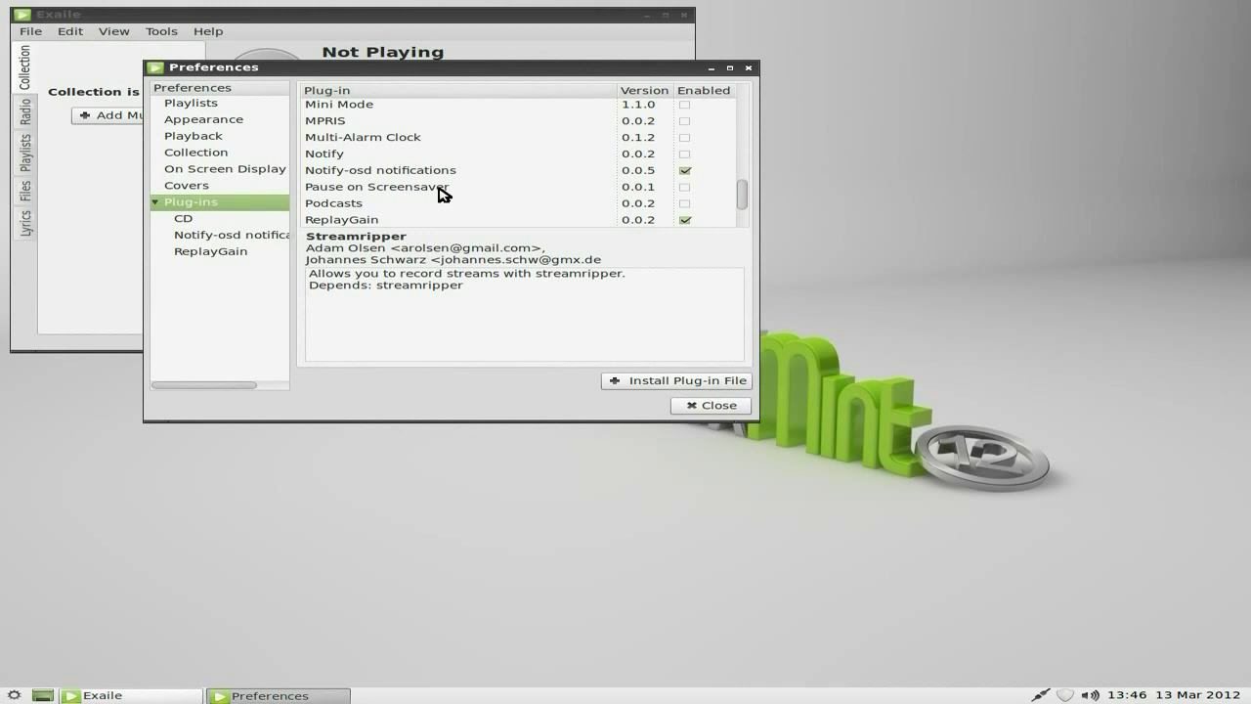
click(405, 148)
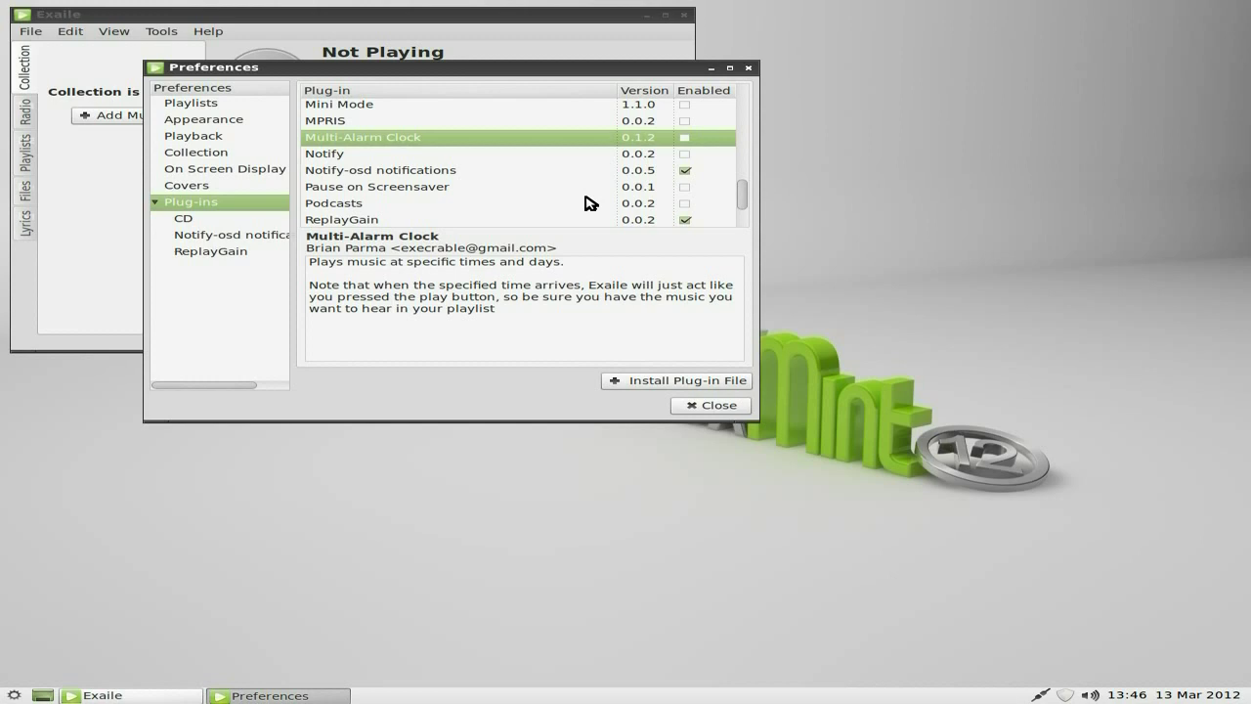
scroll(589, 203, up, 1)
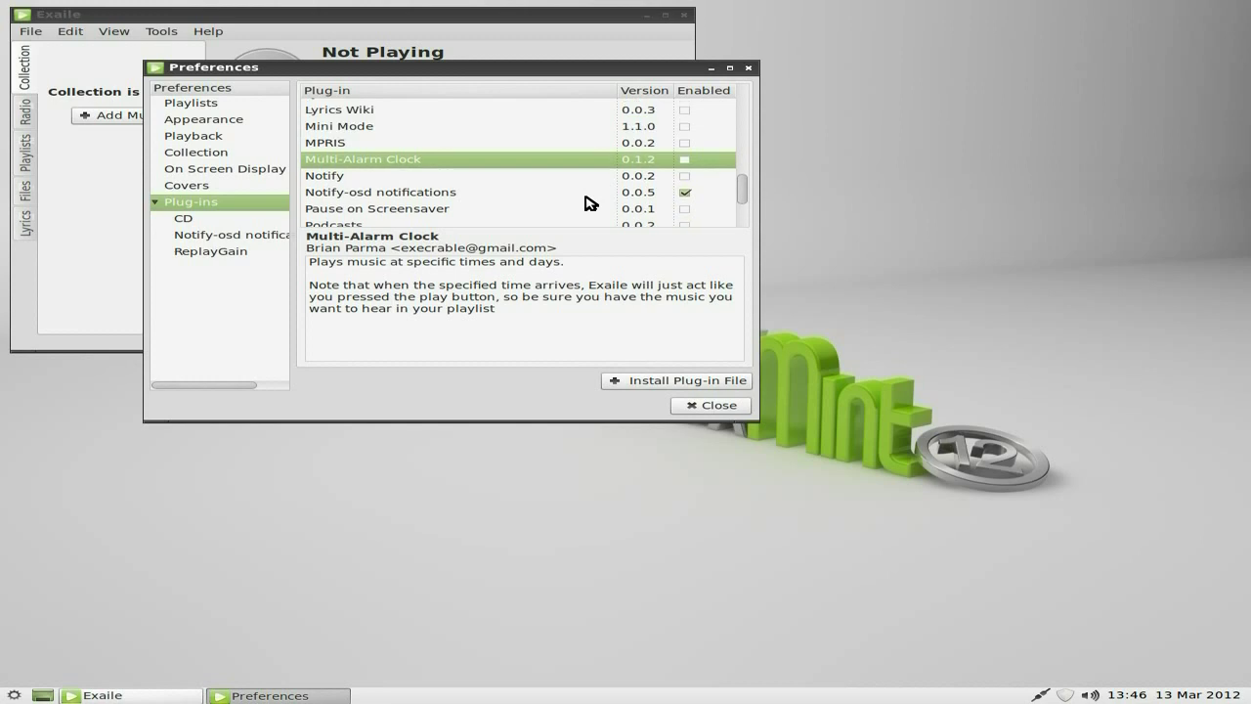
scroll(589, 202, up, 1)
Step: Select Lyrics Wiki to read its description and scroll back up the plug-in list
click(381, 137)
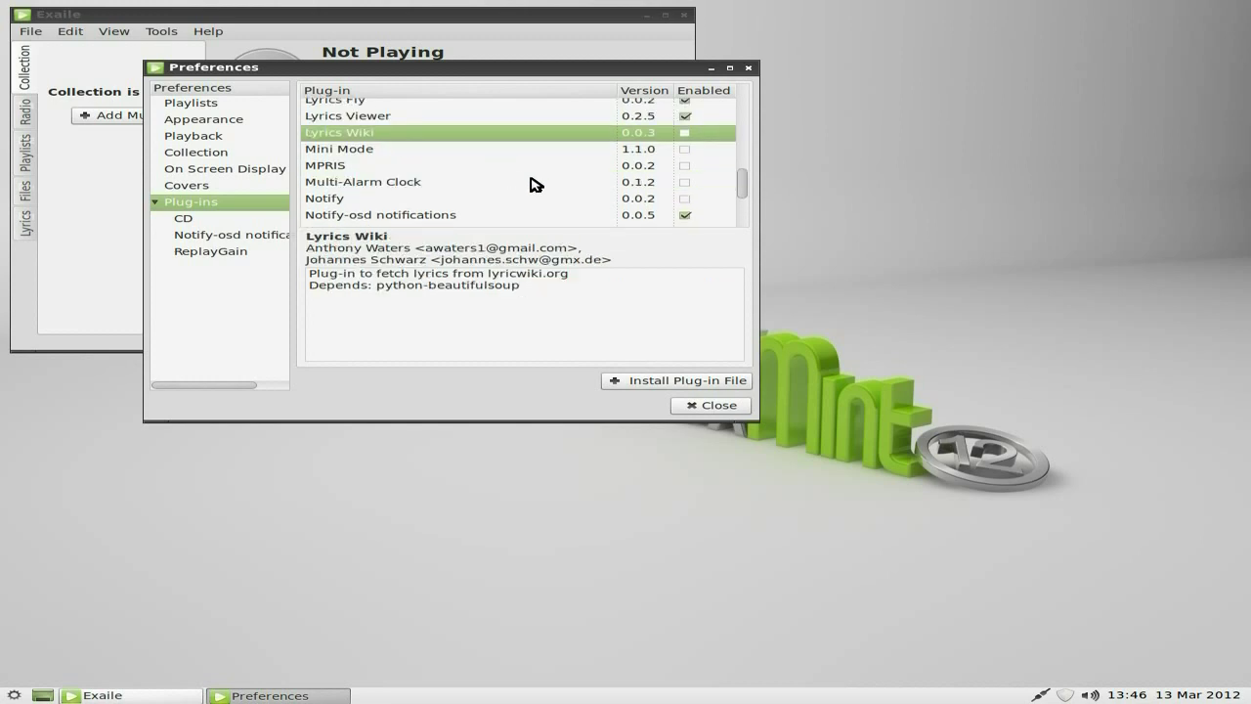
scroll(536, 185, up, 3)
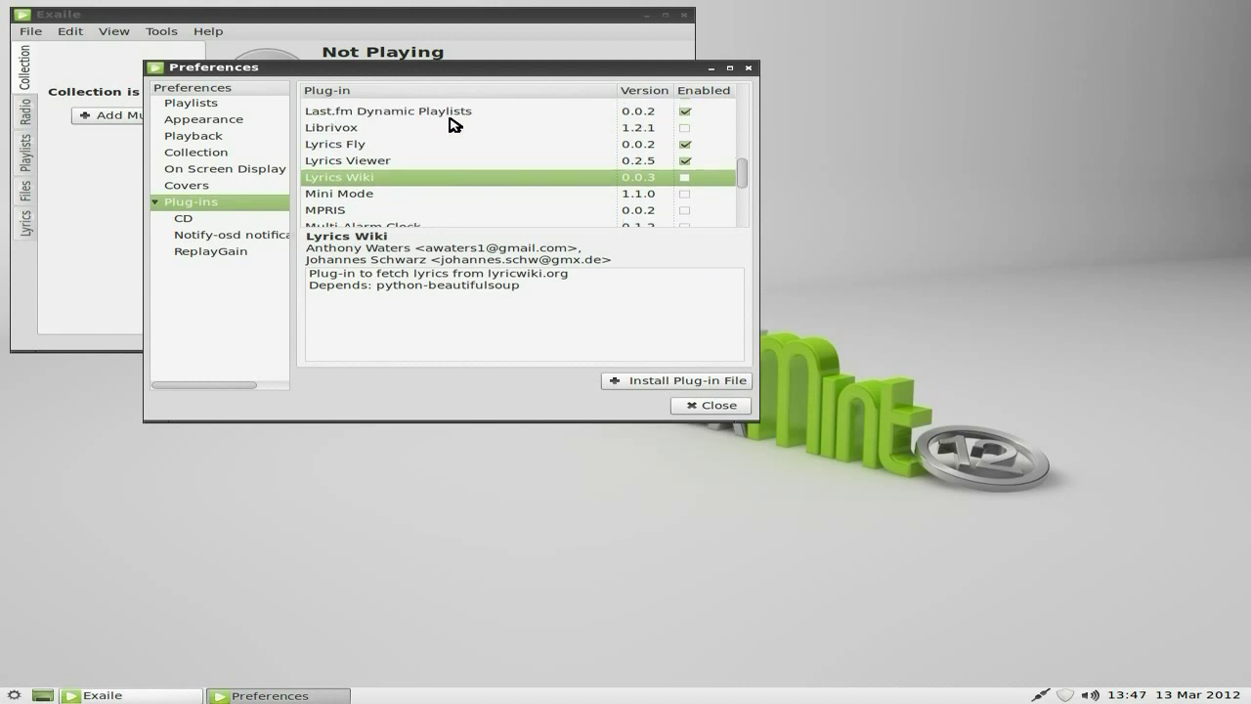
scroll(503, 132, up, 3)
scroll(515, 149, up, 3)
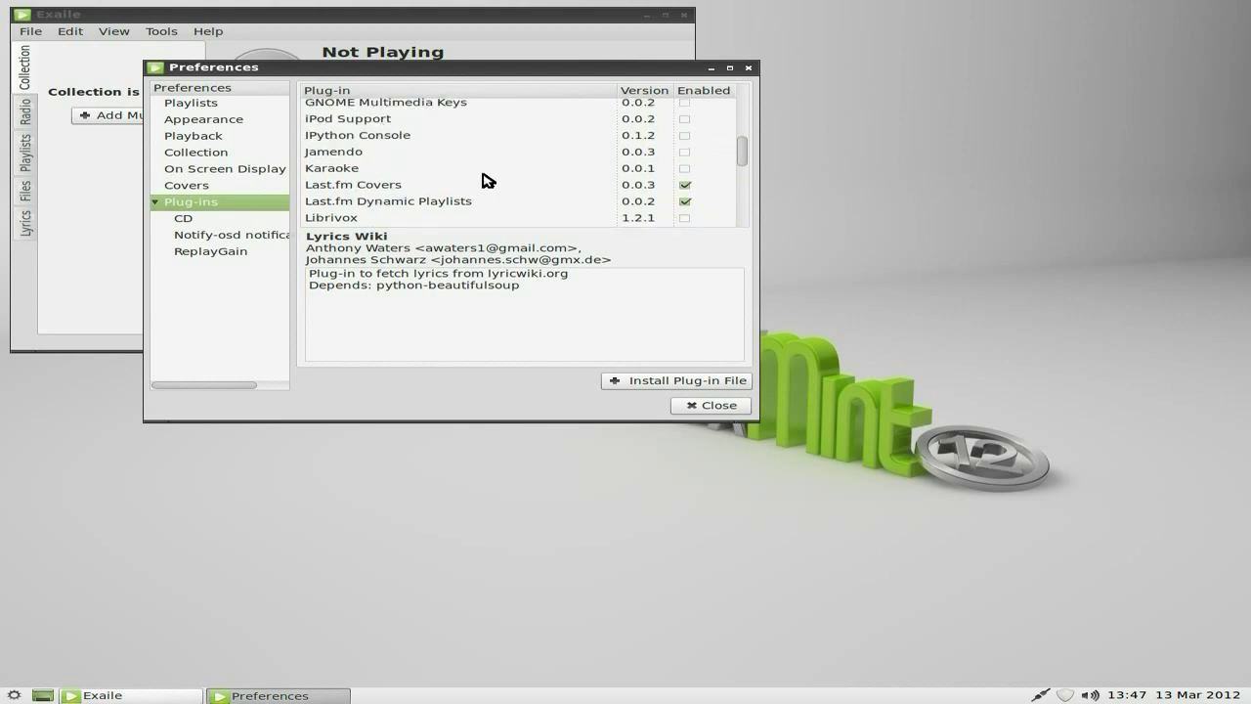
scroll(483, 180, up, 3)
scroll(485, 180, up, 3)
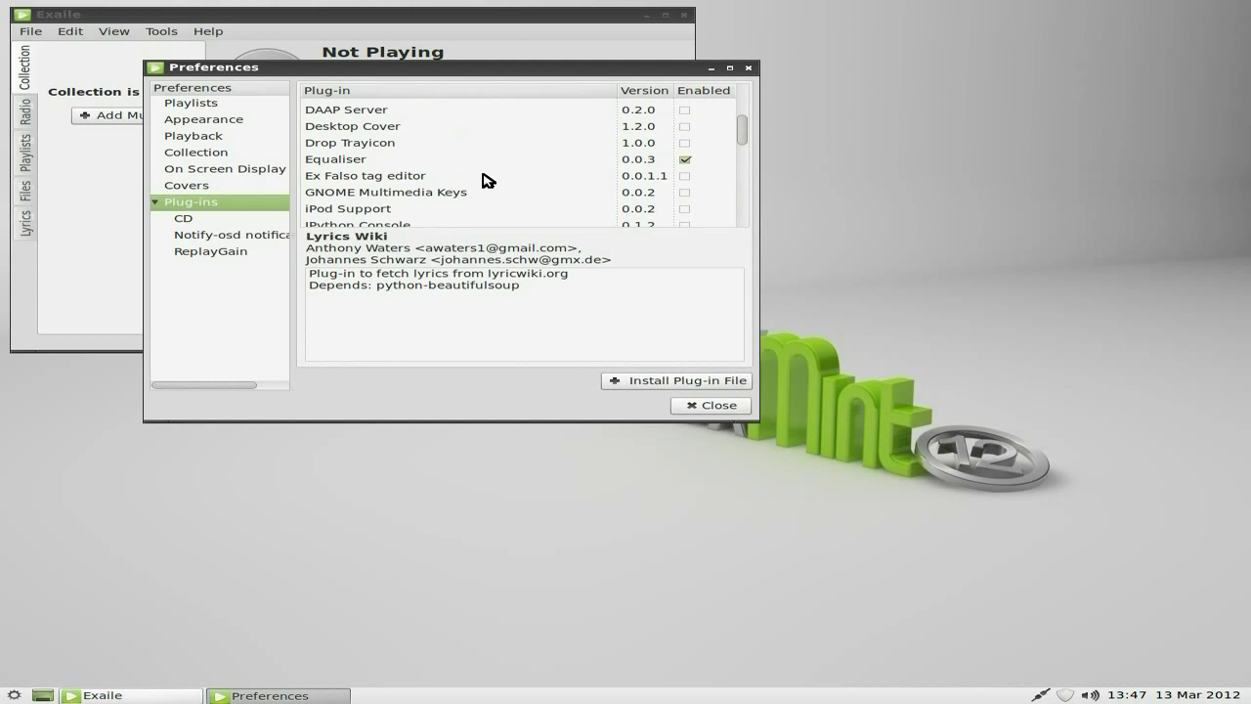
click(705, 405)
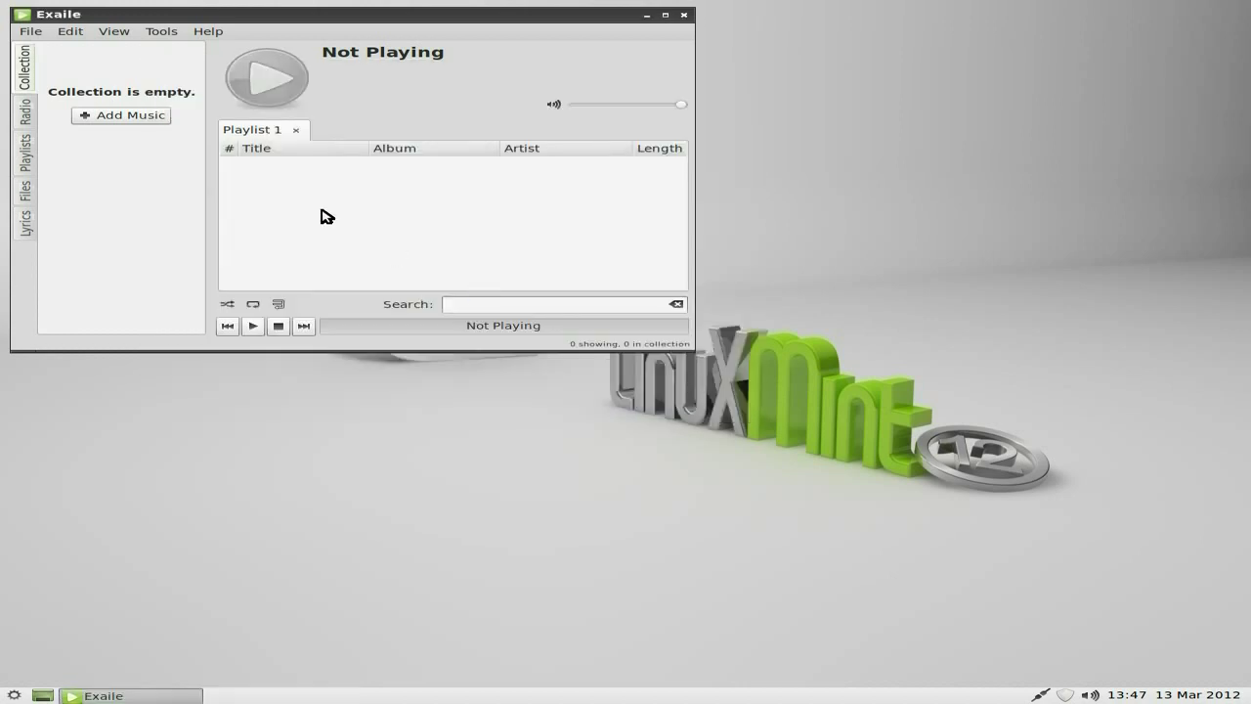
click(161, 31)
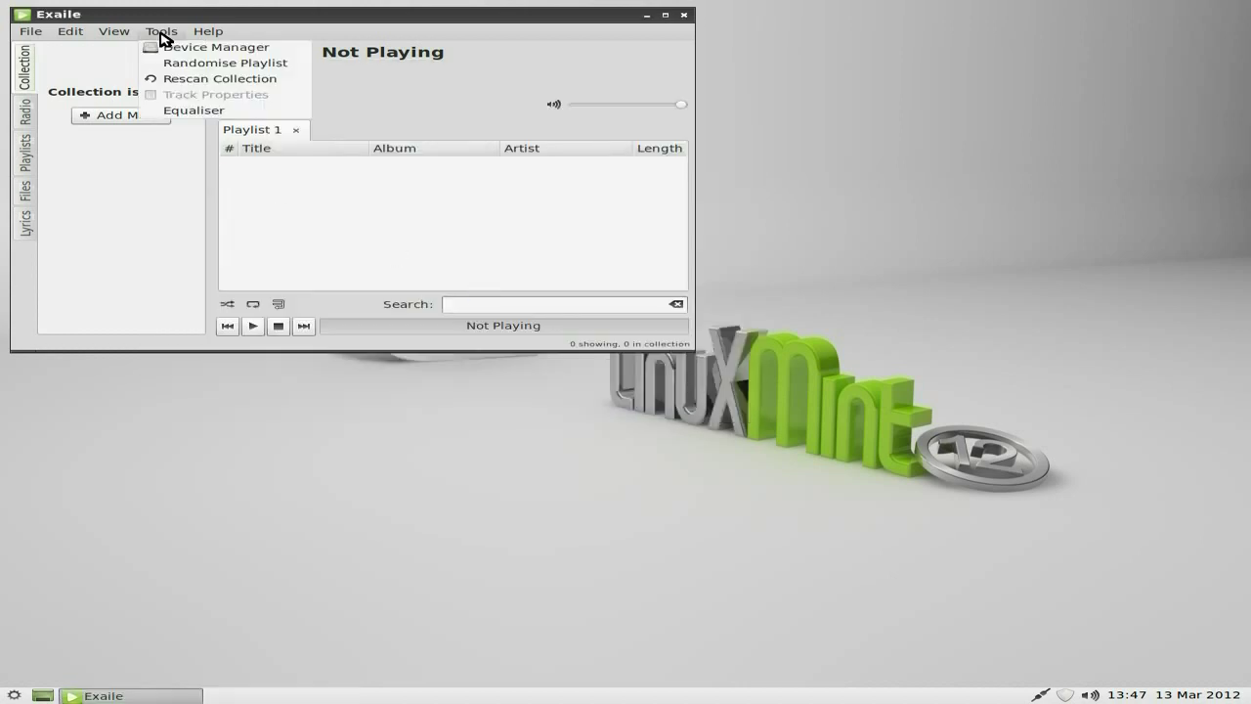
click(201, 115)
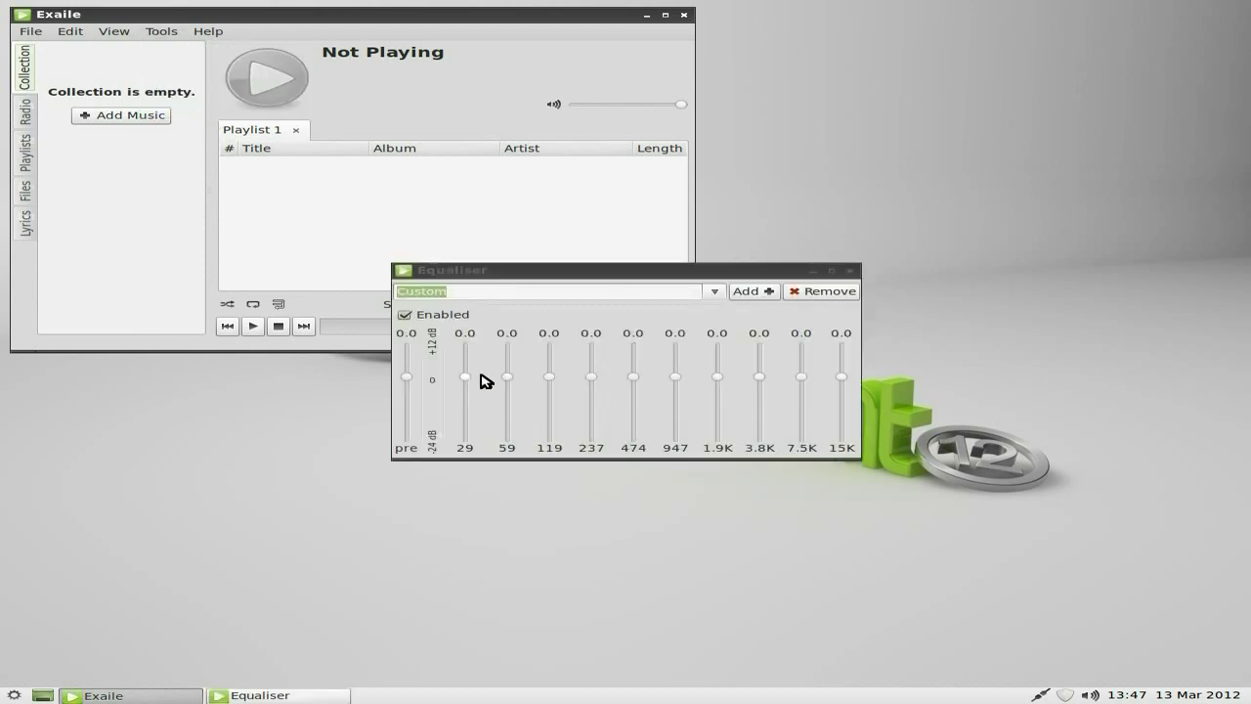
click(852, 270)
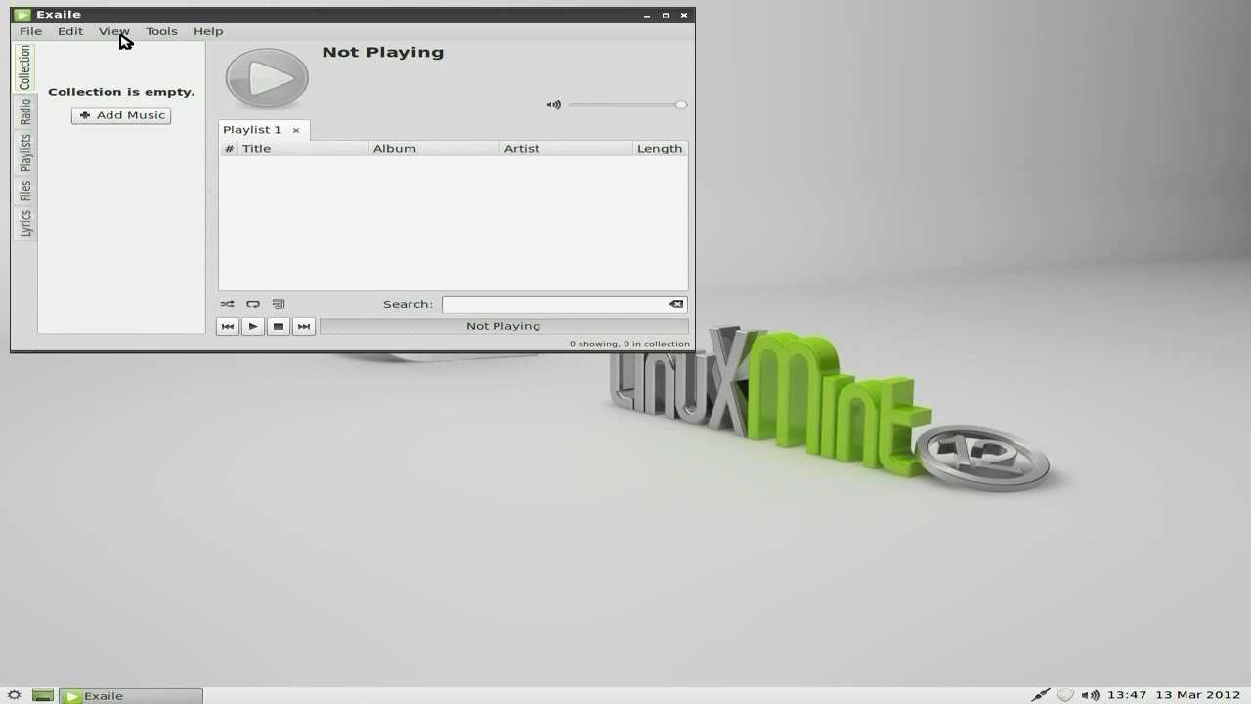
click(121, 35)
mouse_move(71, 37)
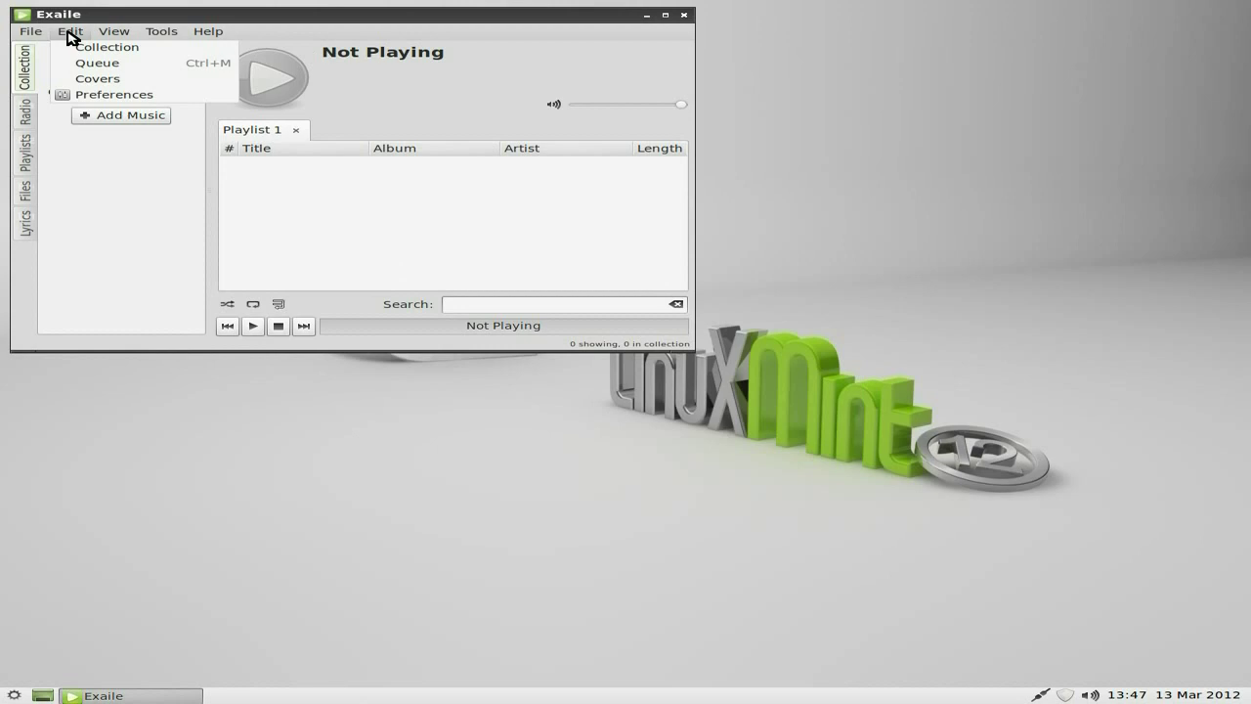
click(104, 95)
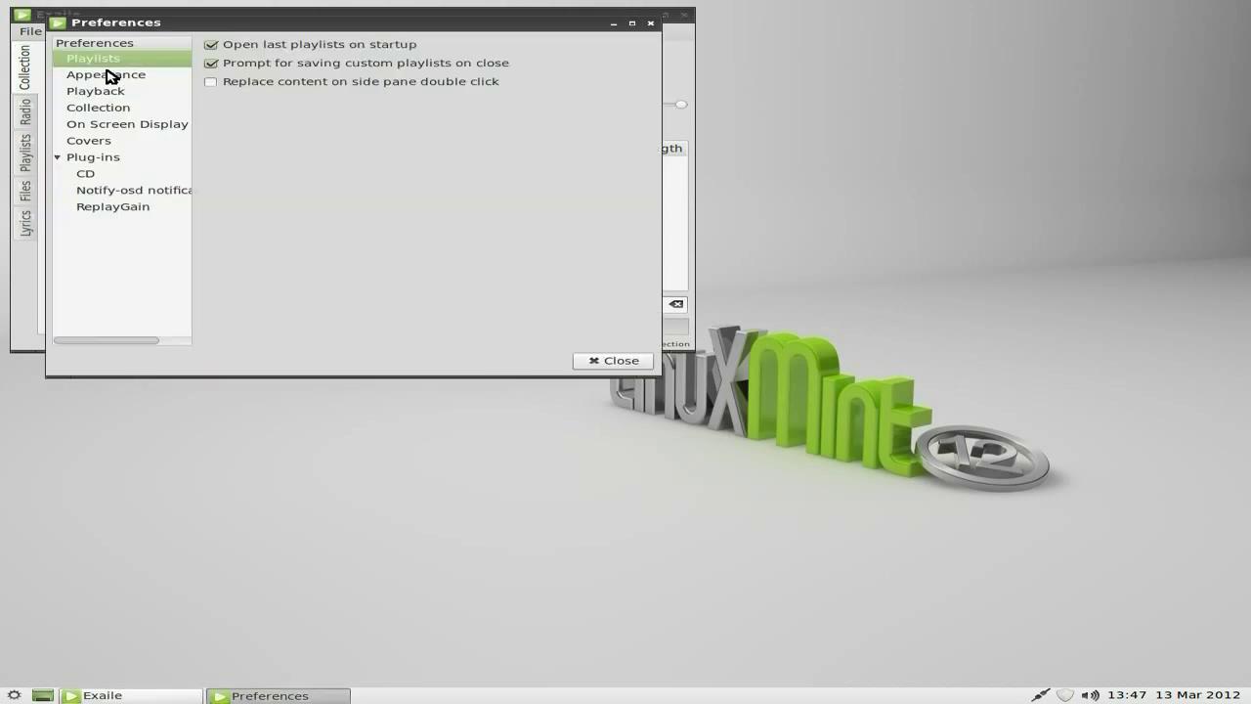
click(105, 77)
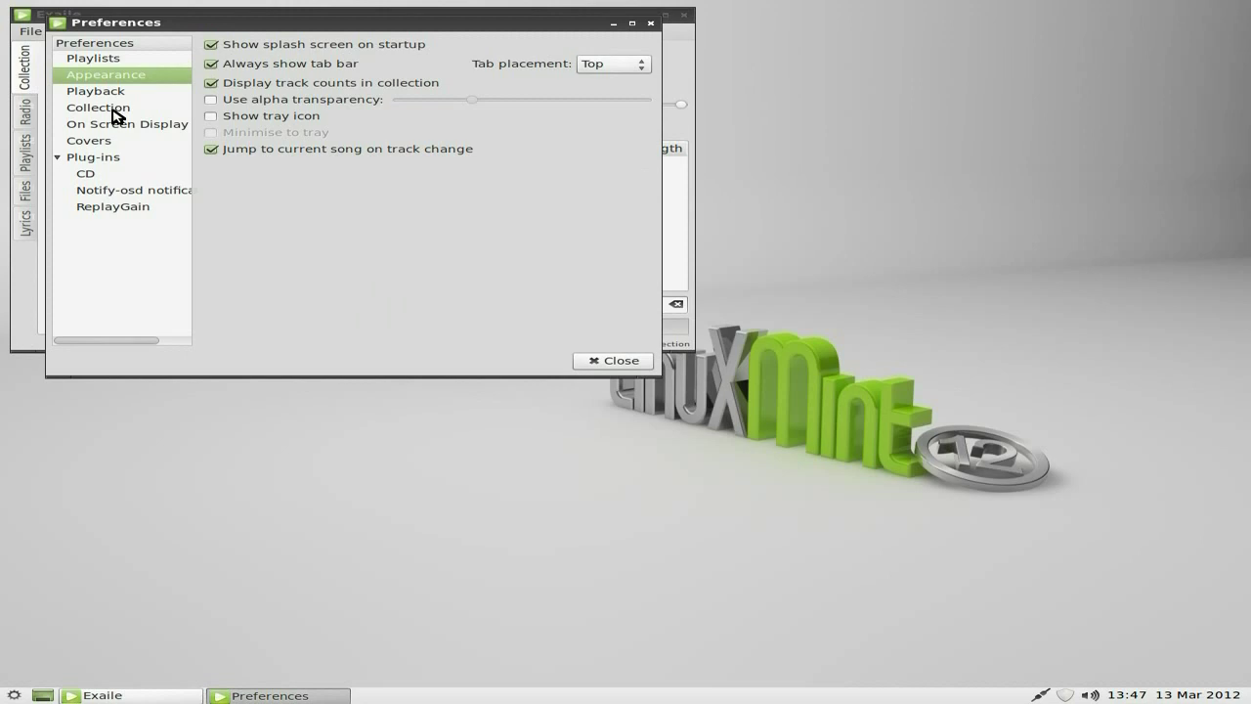
click(98, 176)
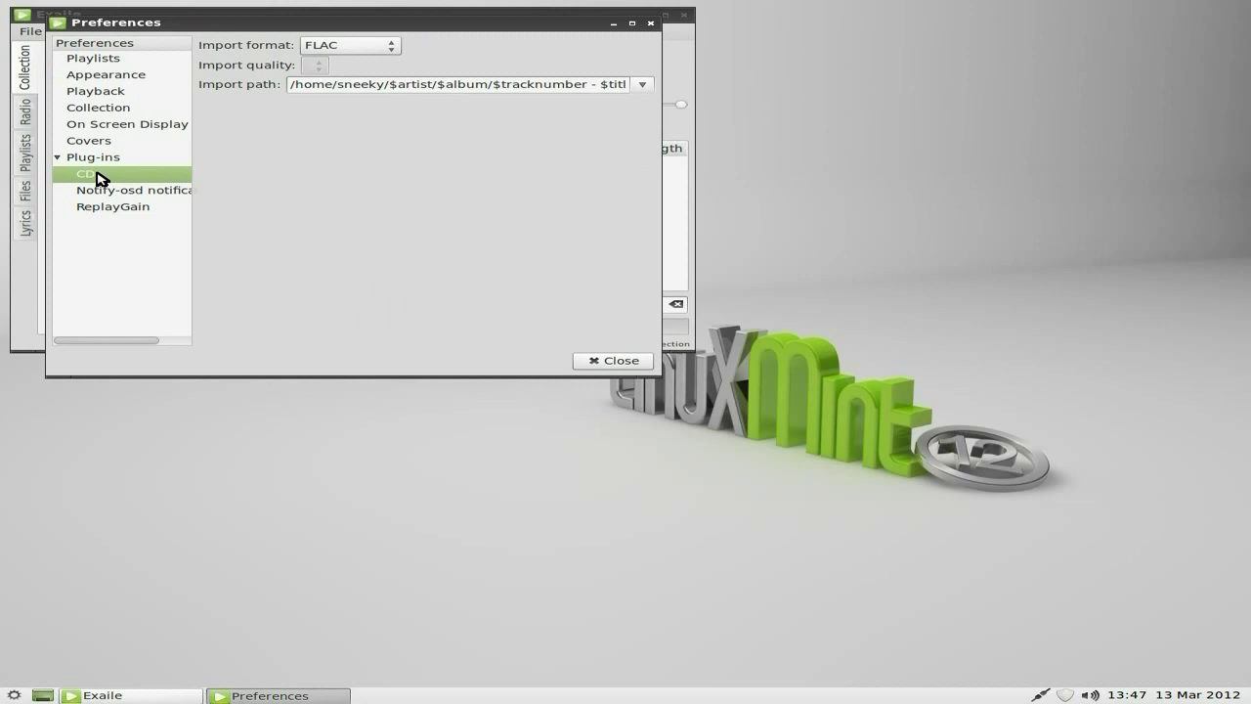
drag(367, 29, 581, 98)
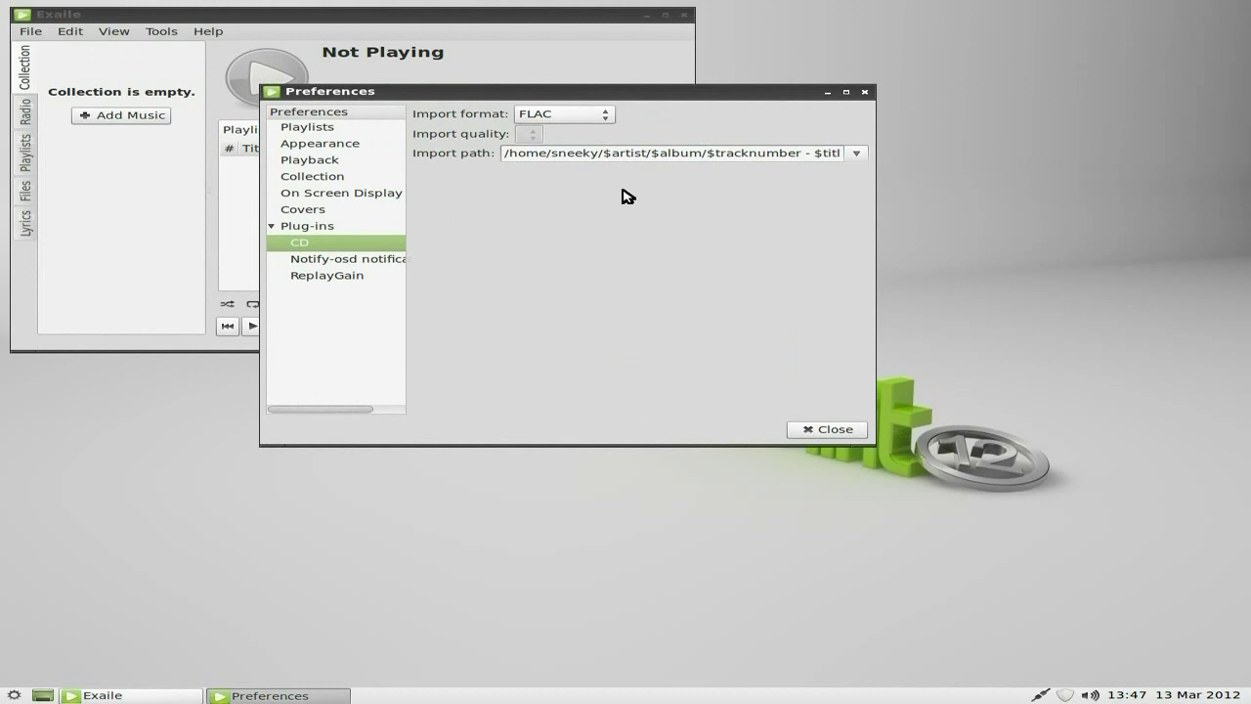
click(603, 116)
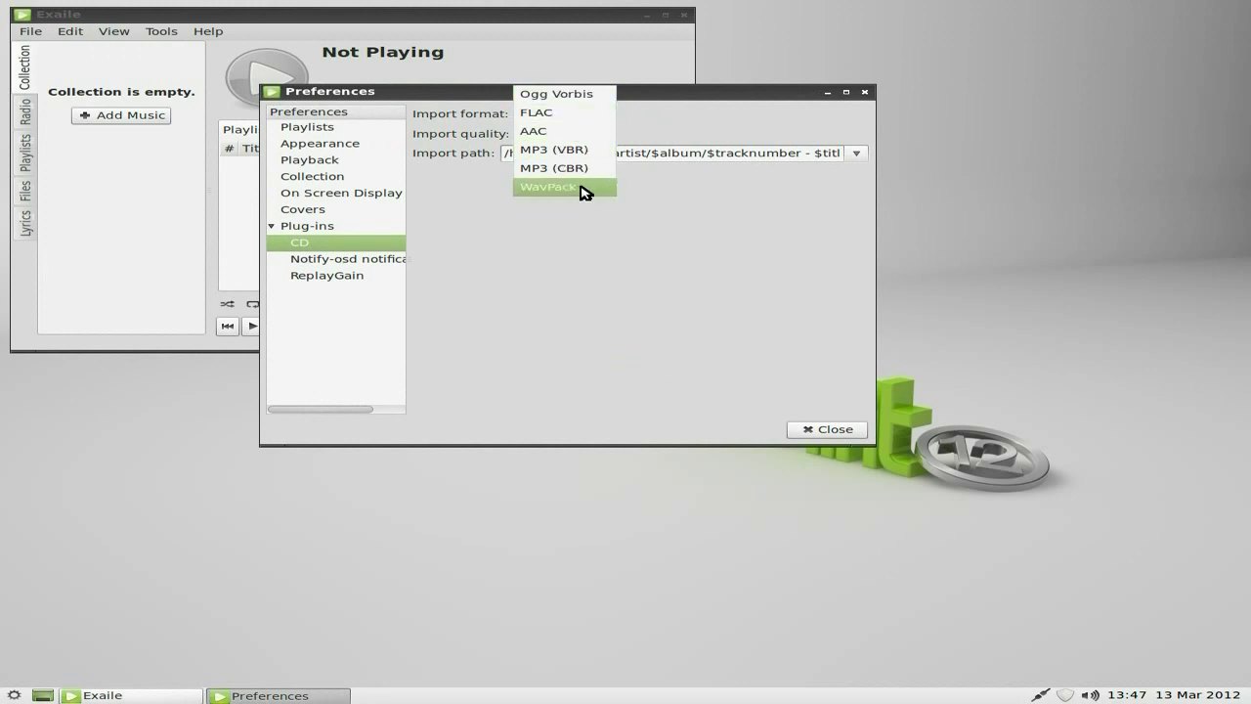
click(639, 193)
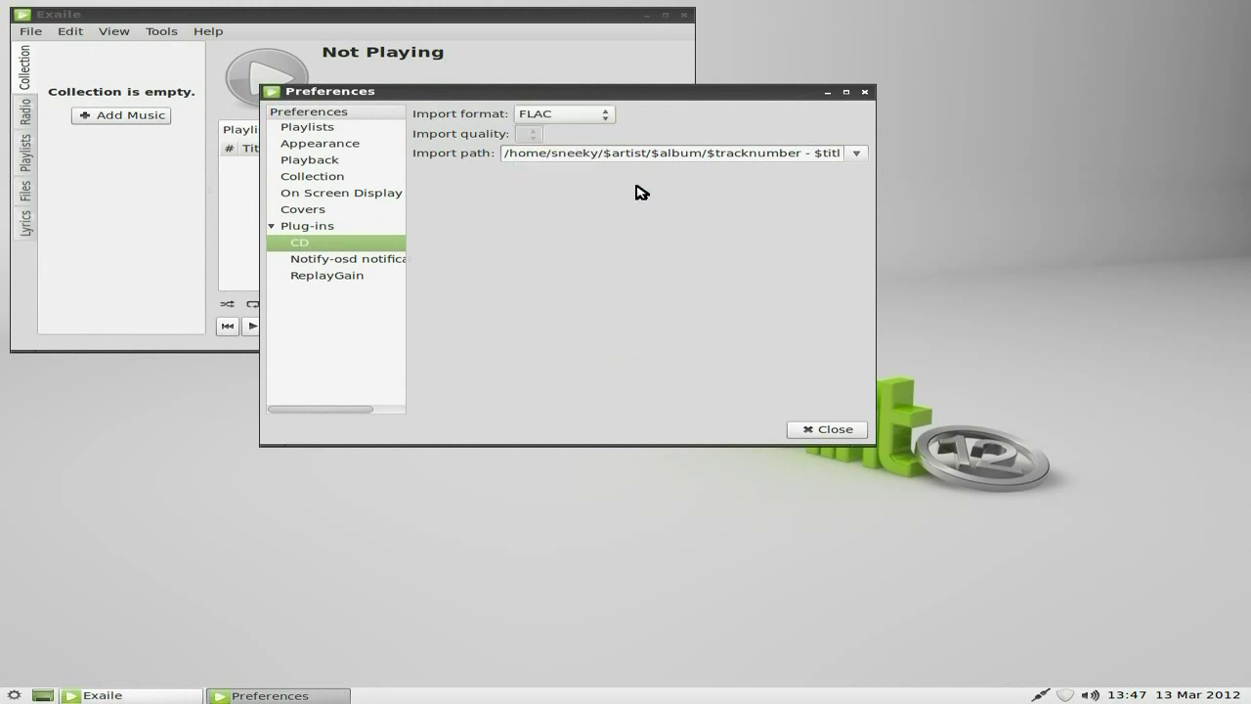
click(823, 436)
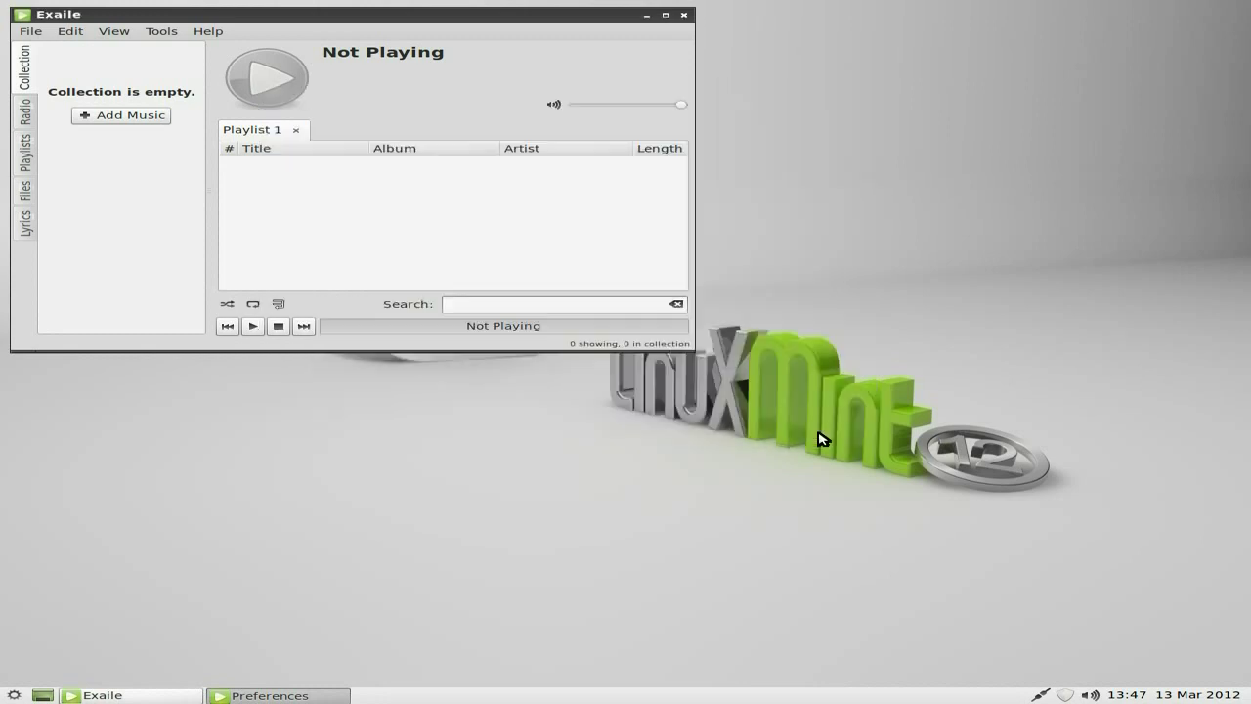
Step: Quit Exaile, browse the Sound & Video and Preferences submenus, then dismiss the menu
click(685, 16)
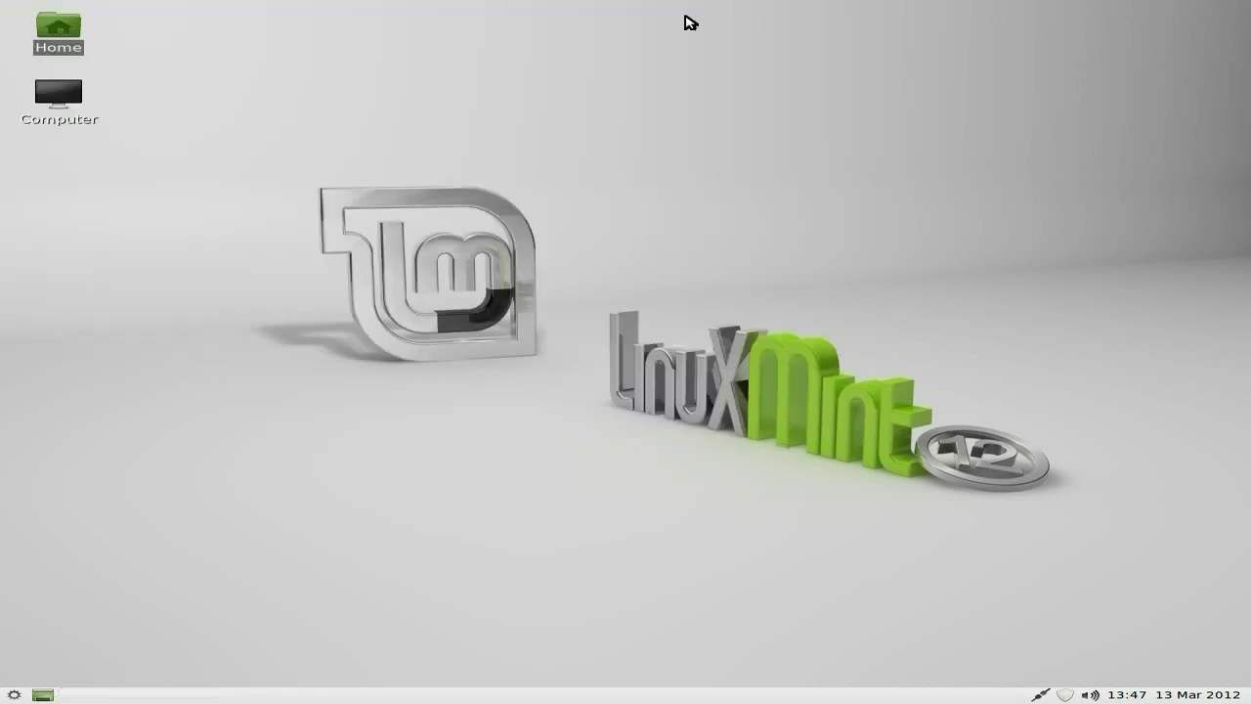
click(15, 696)
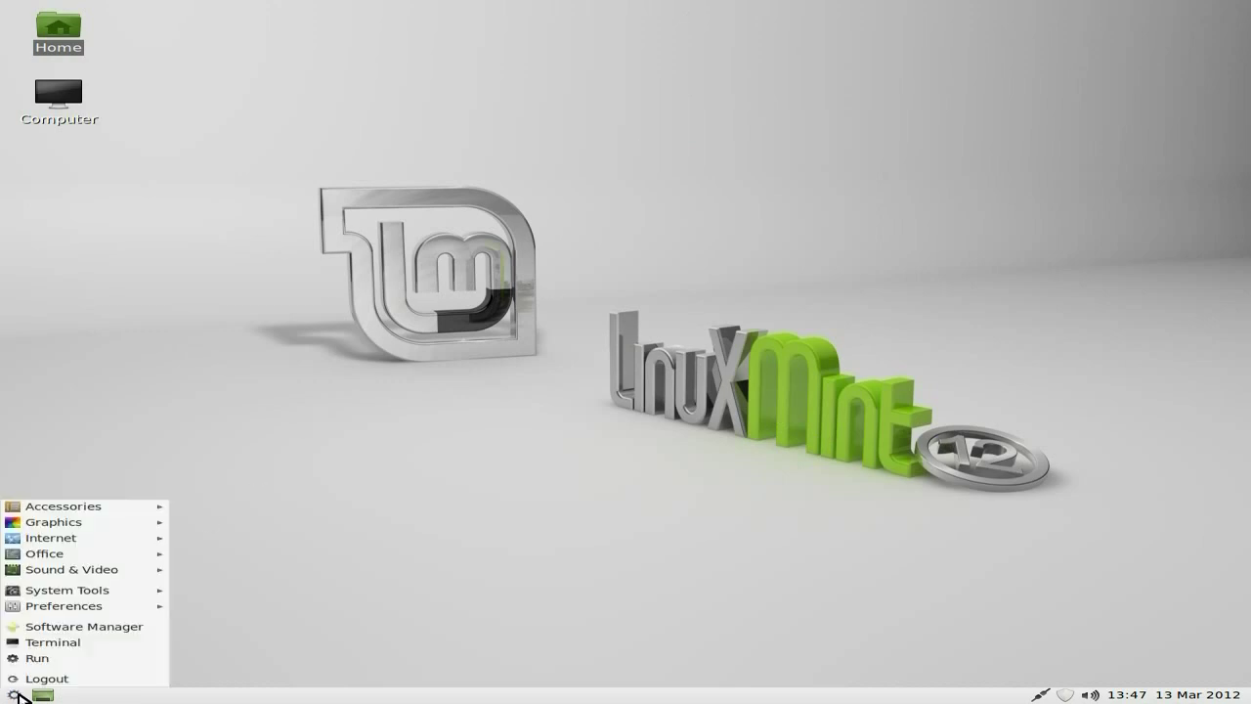
mouse_move(86, 570)
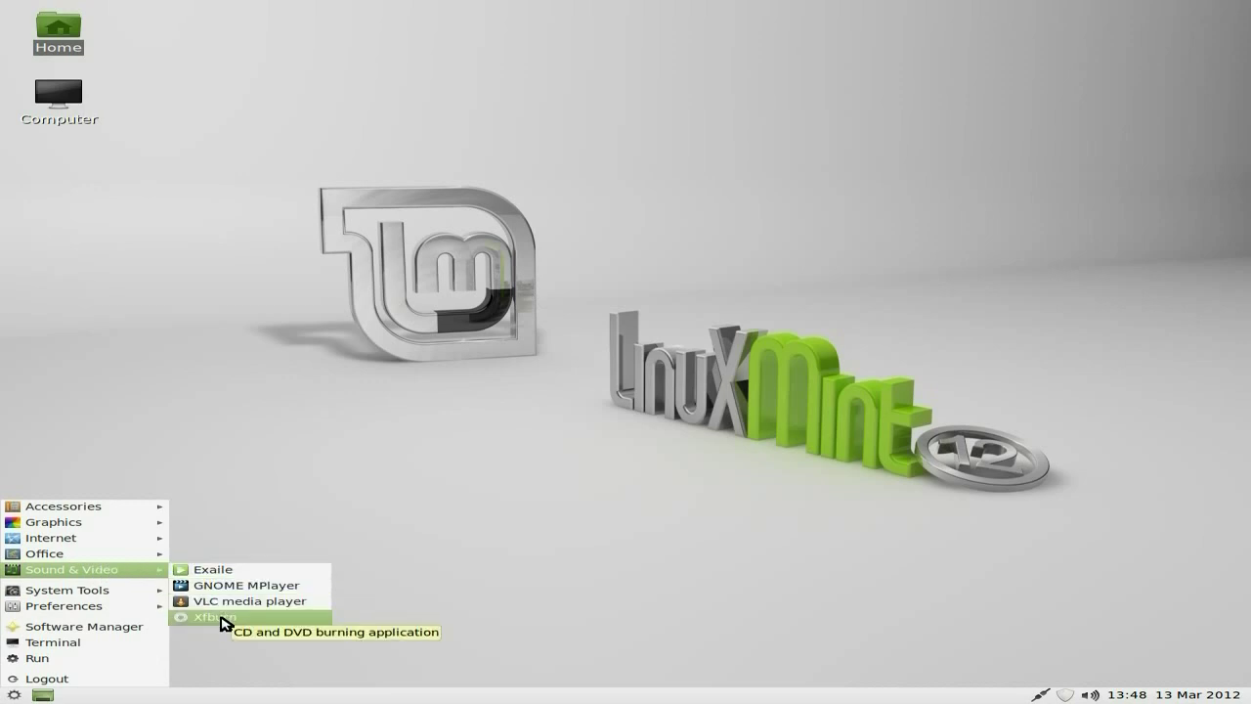
mouse_move(111, 596)
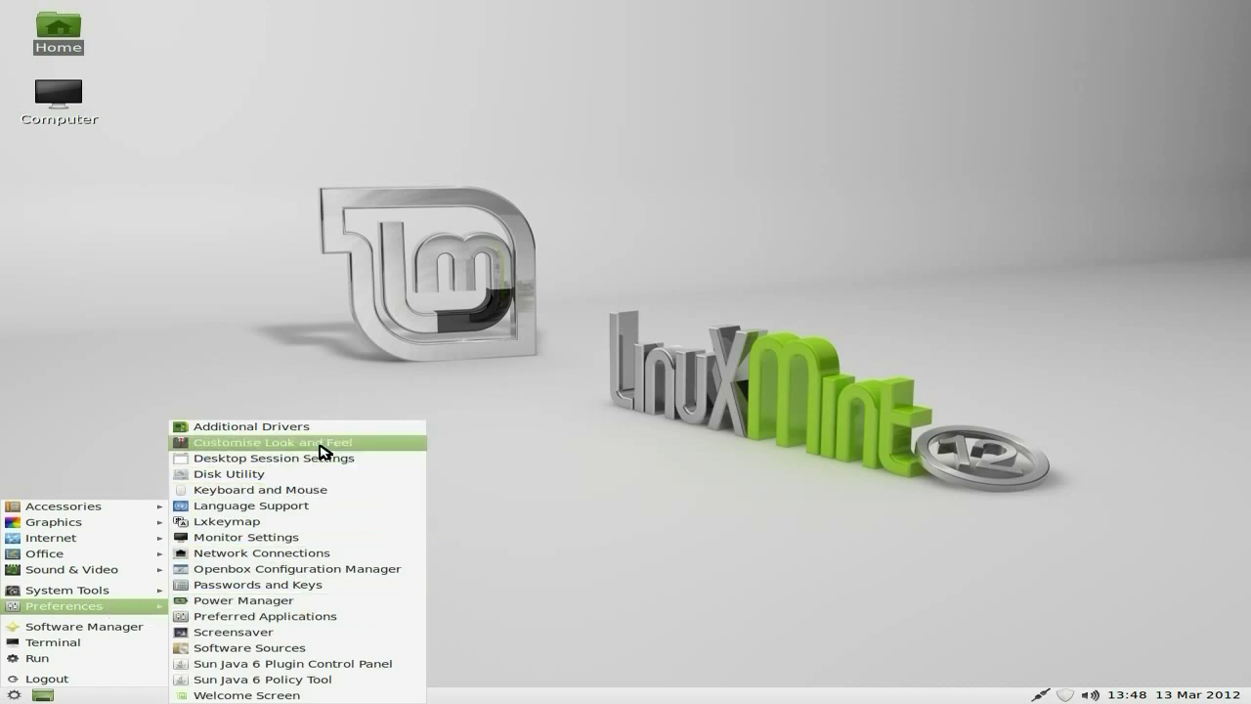
click(136, 630)
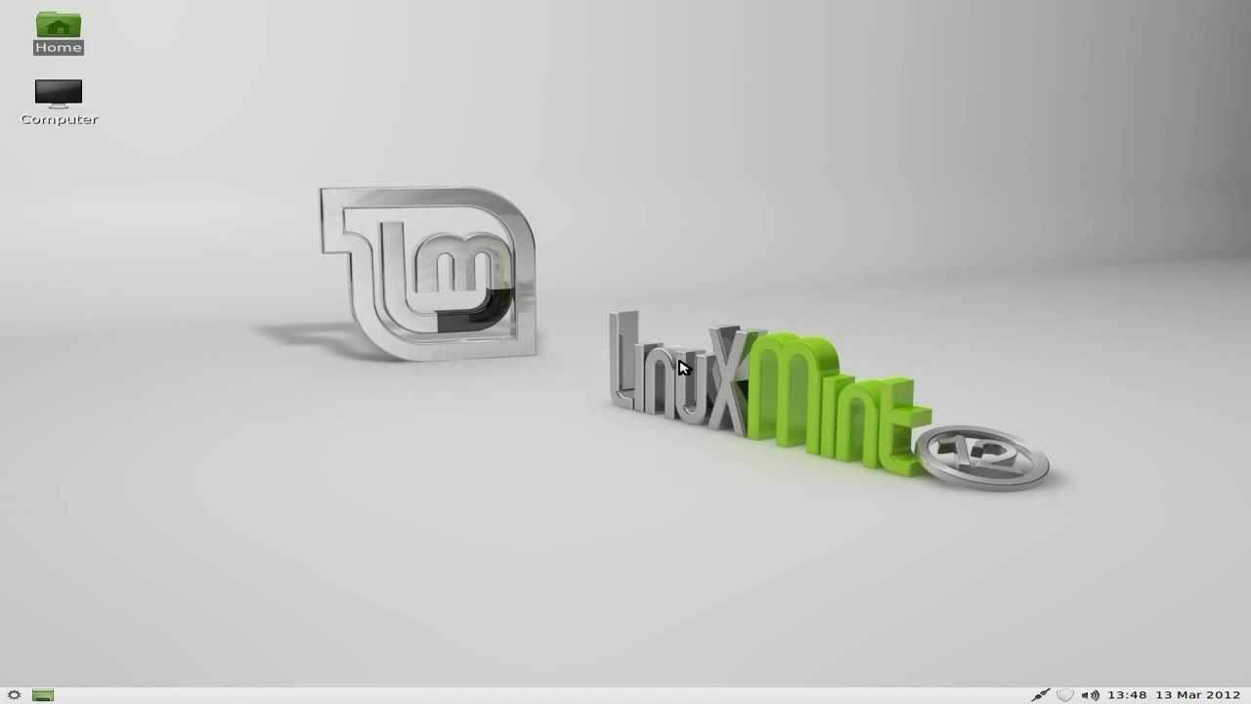